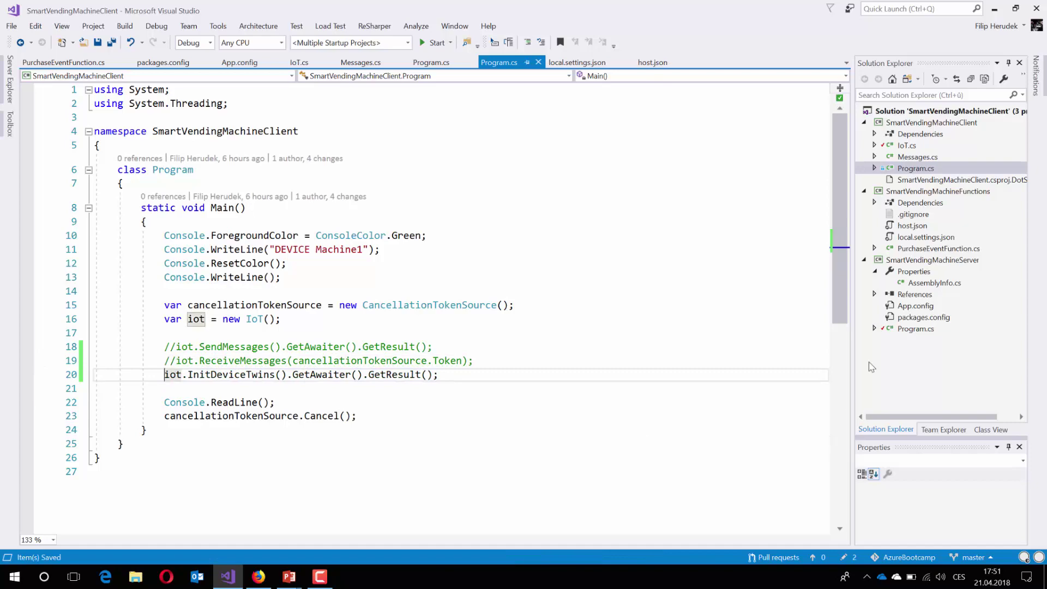
Comment out the CloudToDeviceDemo call in the Main method of the SmartVendingMachineServer project's Program.cs.
double_click(906, 330)
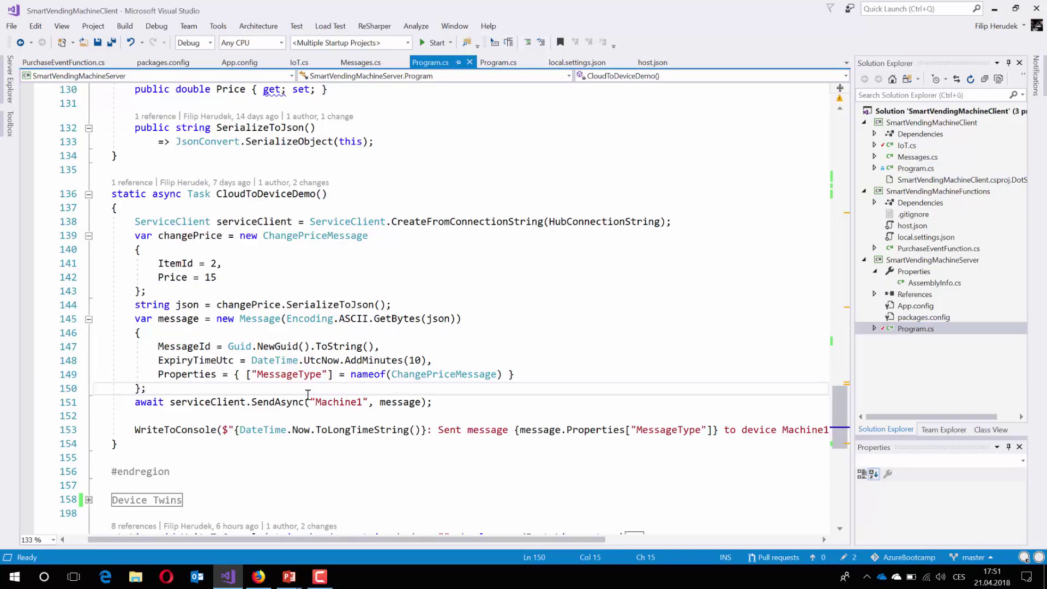
scroll(375, 339, "up", 7)
scroll(278, 274, "up", 20)
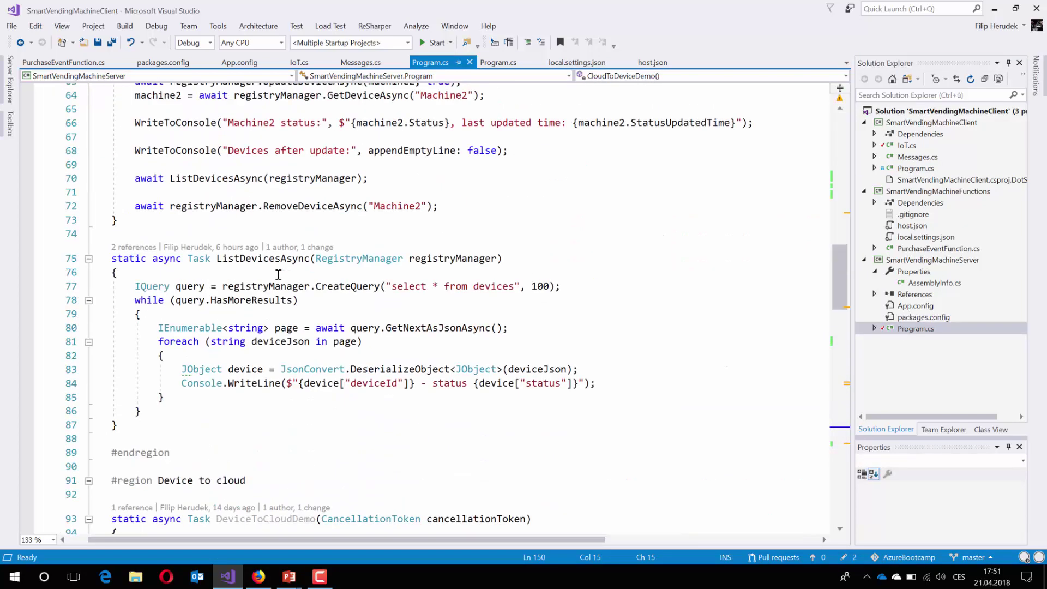
scroll(278, 275, "down", 1)
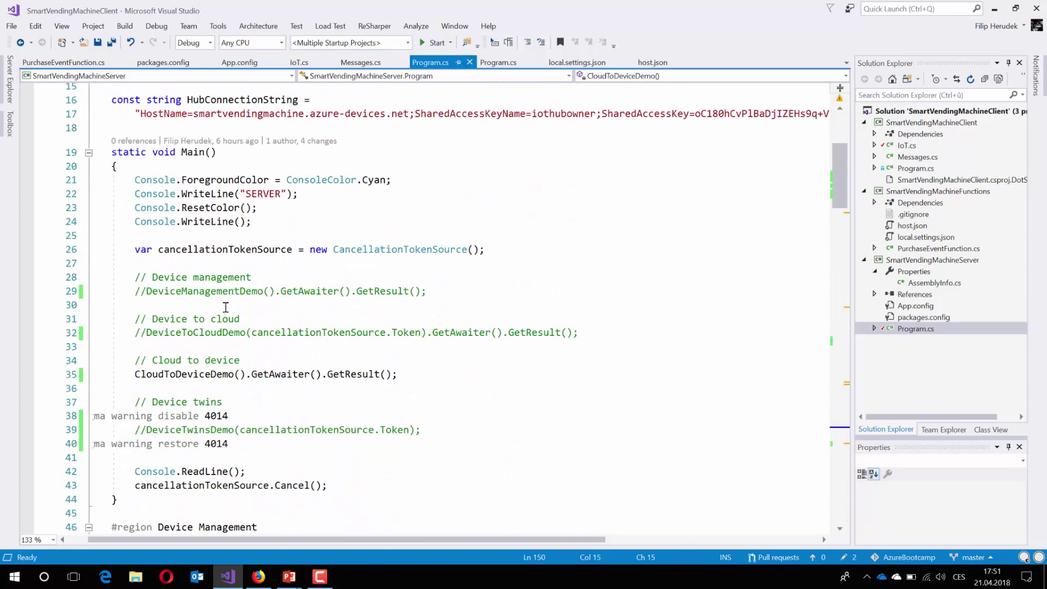
left_click(136, 374)
type("//")
Uncomment the DeviceTwinsDemo call under the Device twins comment in Main and save the file.
key("Down")
key("Down")
key("Down")
key("Down")
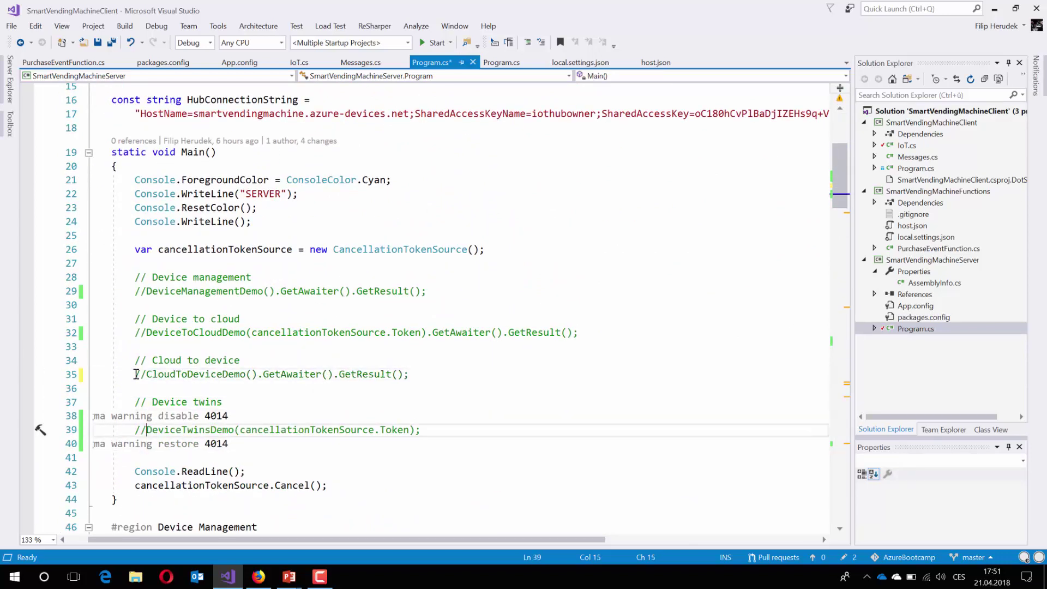
key("BackSpace")
key("BackSpace")
key("ctrl+s")
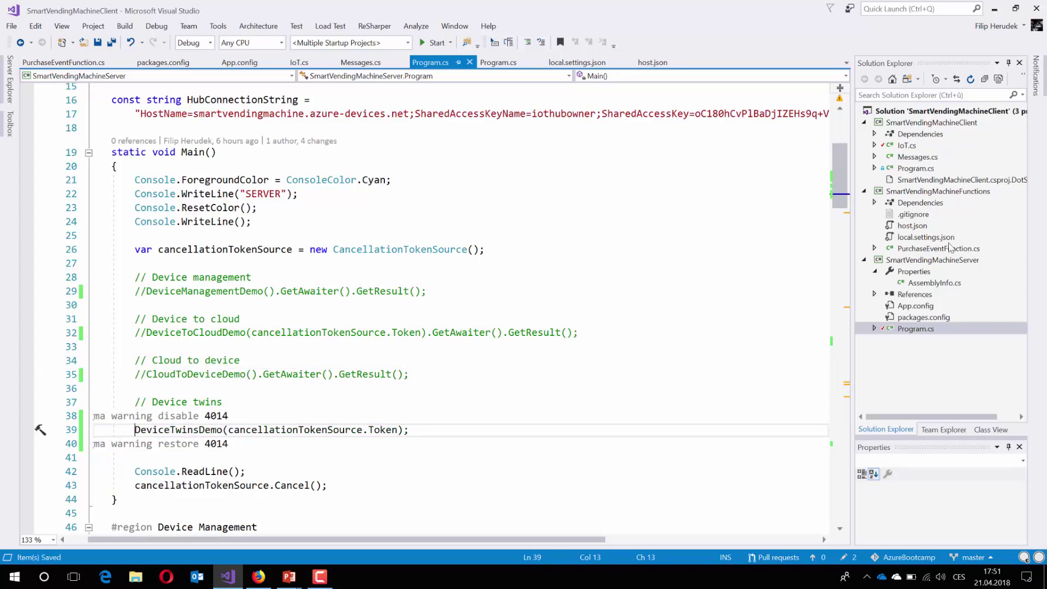
Open the client's IoT.cs and examine how InitDeviceTwins sets reported product prices and registers the desired-property callback.
left_click(910, 147)
double_click(910, 147)
scroll(480, 278, "down", 6)
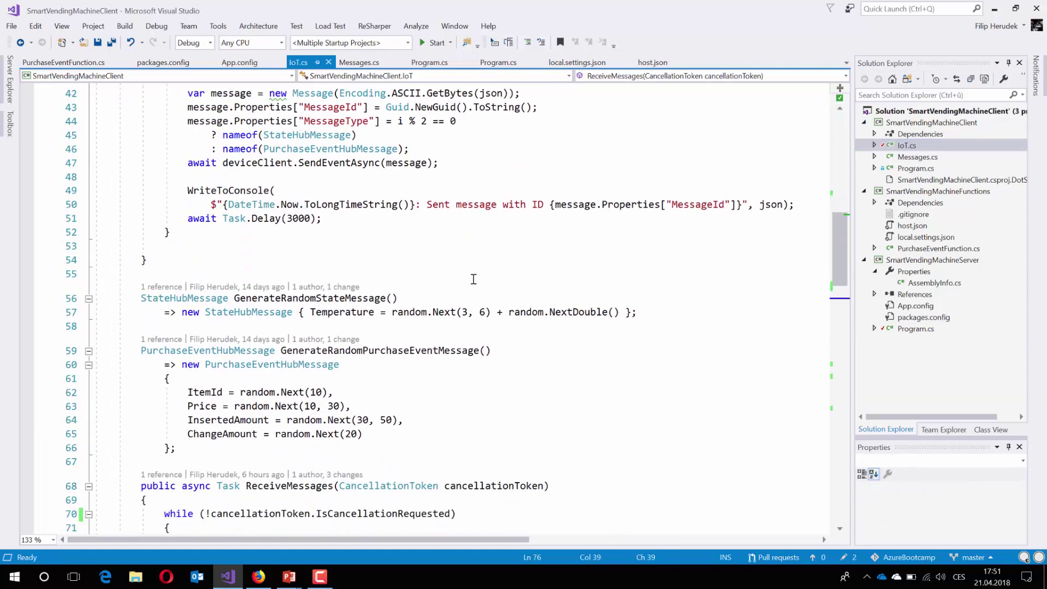
scroll(473, 280, "down", 11)
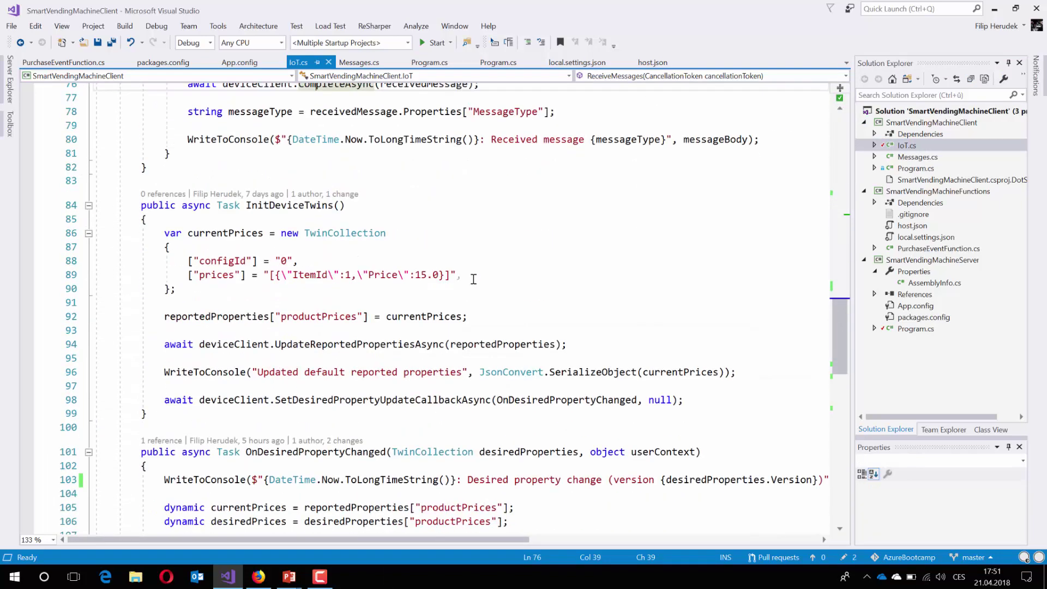
scroll(473, 279, "up", 1)
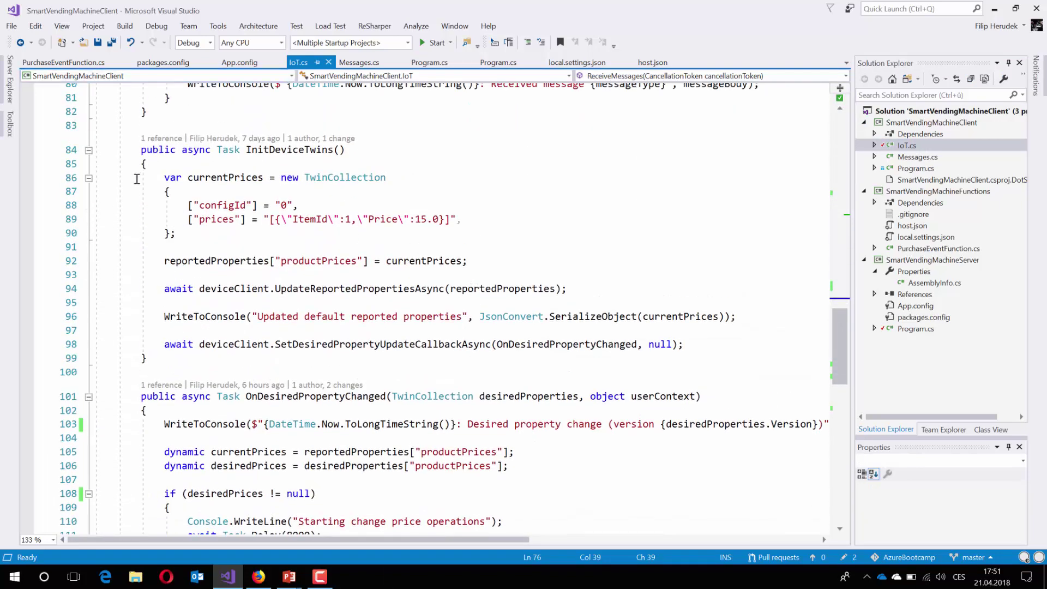
left_click(278, 158)
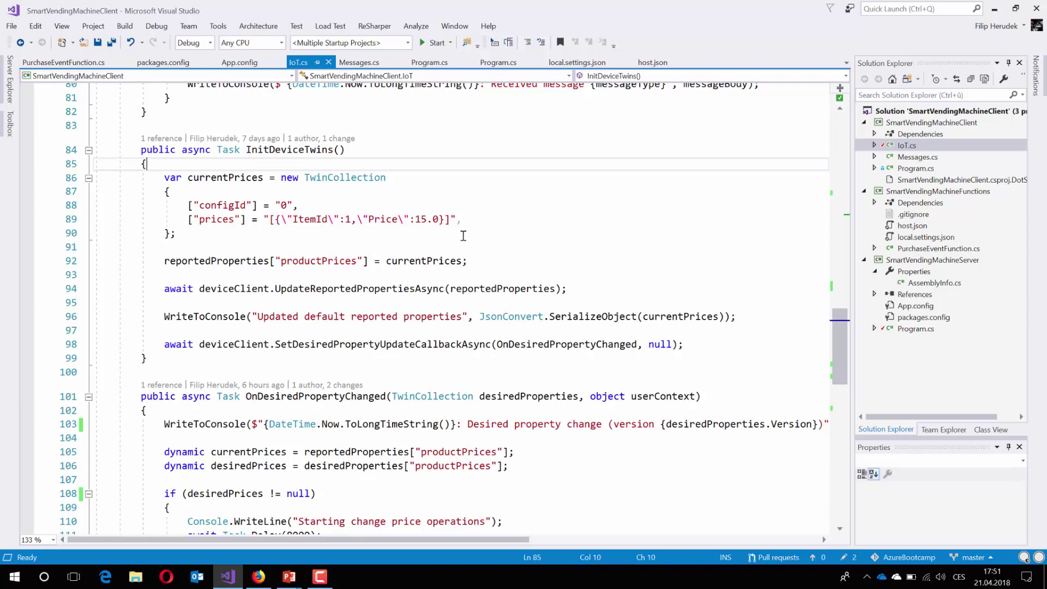
left_click(236, 262)
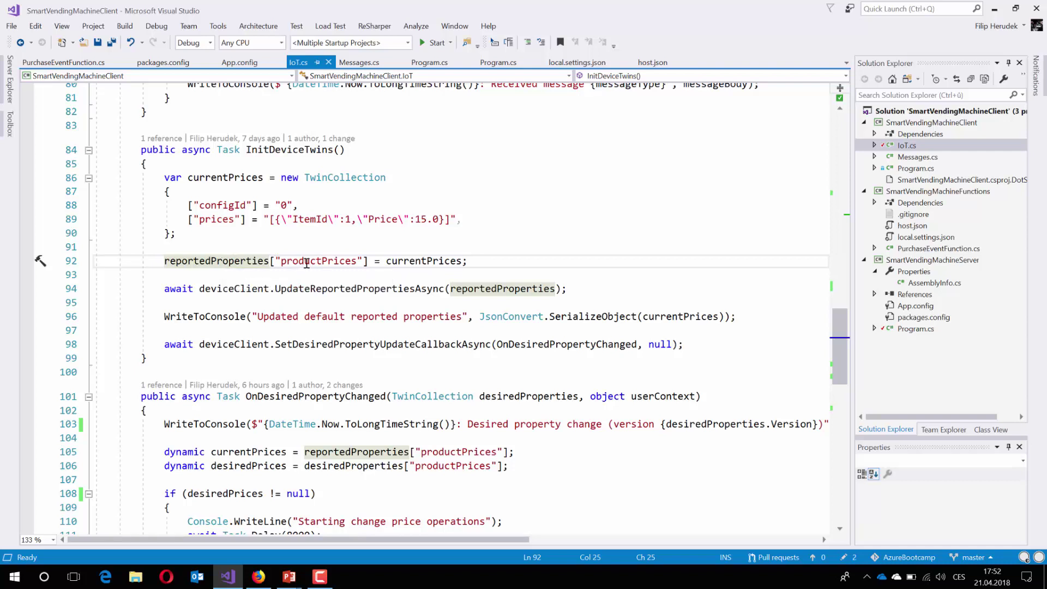
double_click(415, 262)
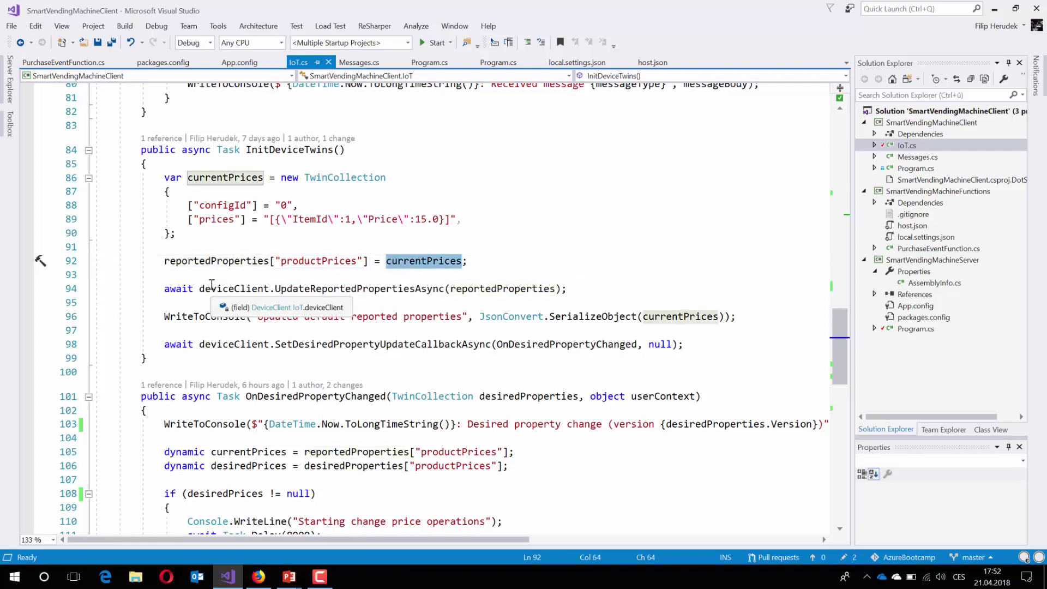
left_click(345, 288)
double_click(344, 289)
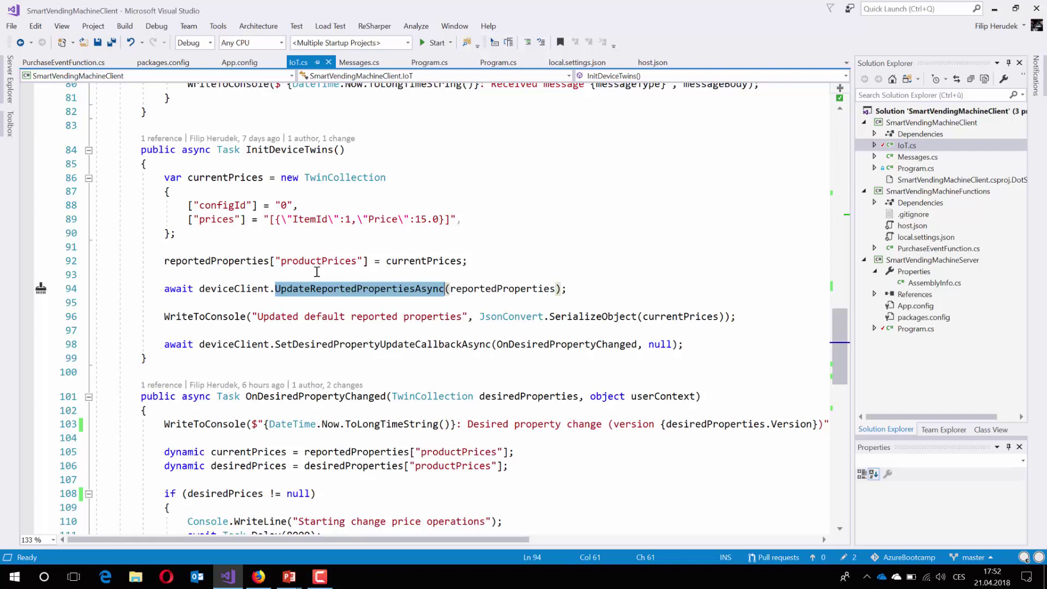
left_click(338, 344)
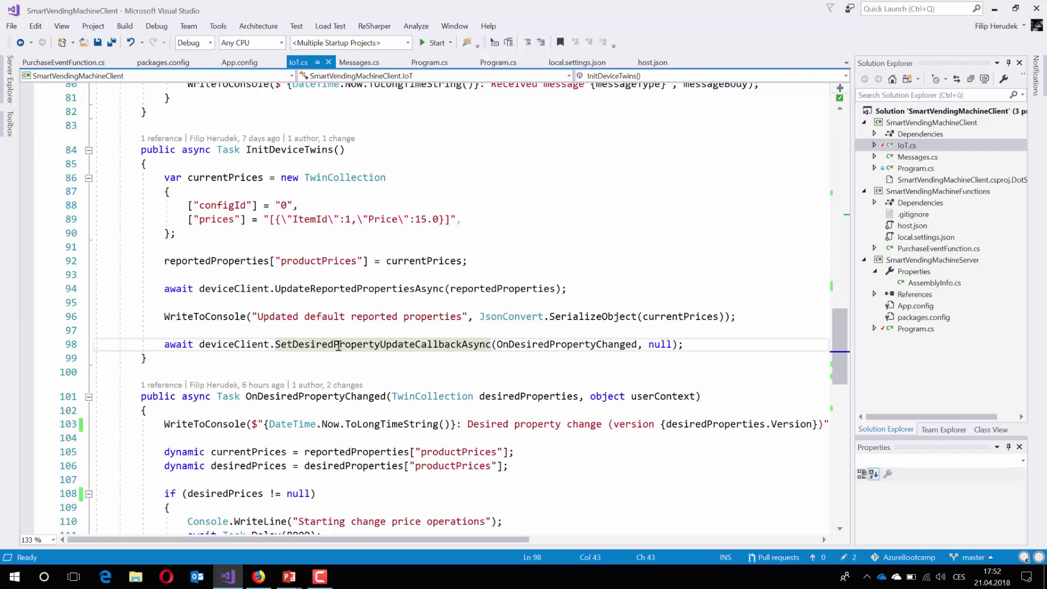
Examine how OnDesiredPropertyChanged reads the desired prices, applies them and updates the reported properties.
scroll(605, 394, "down", 4)
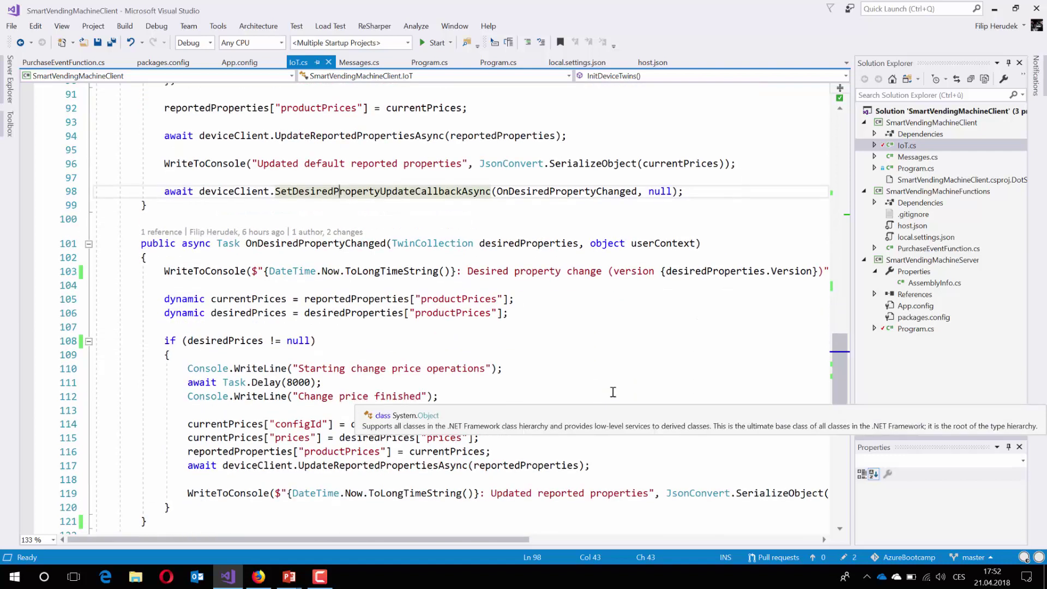
scroll(612, 392, "down", 2)
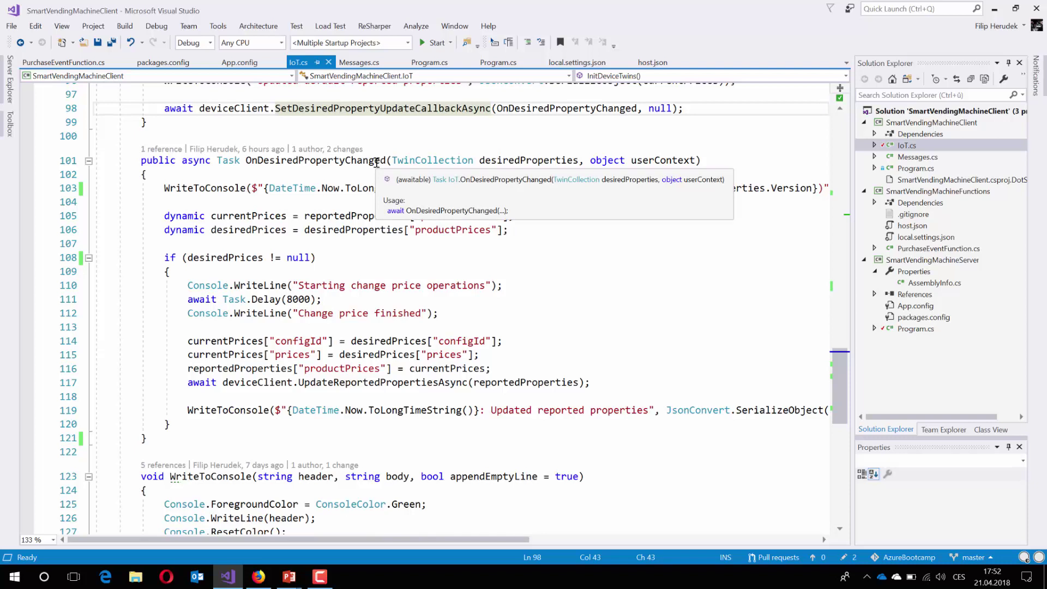
double_click(329, 231)
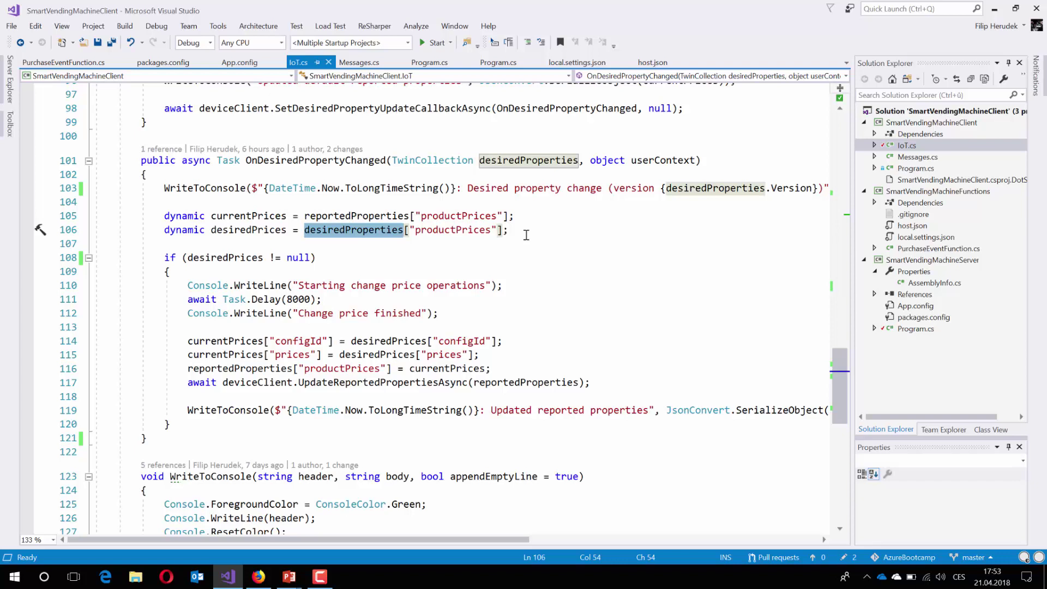
mouse_move(239, 287)
left_click(446, 314)
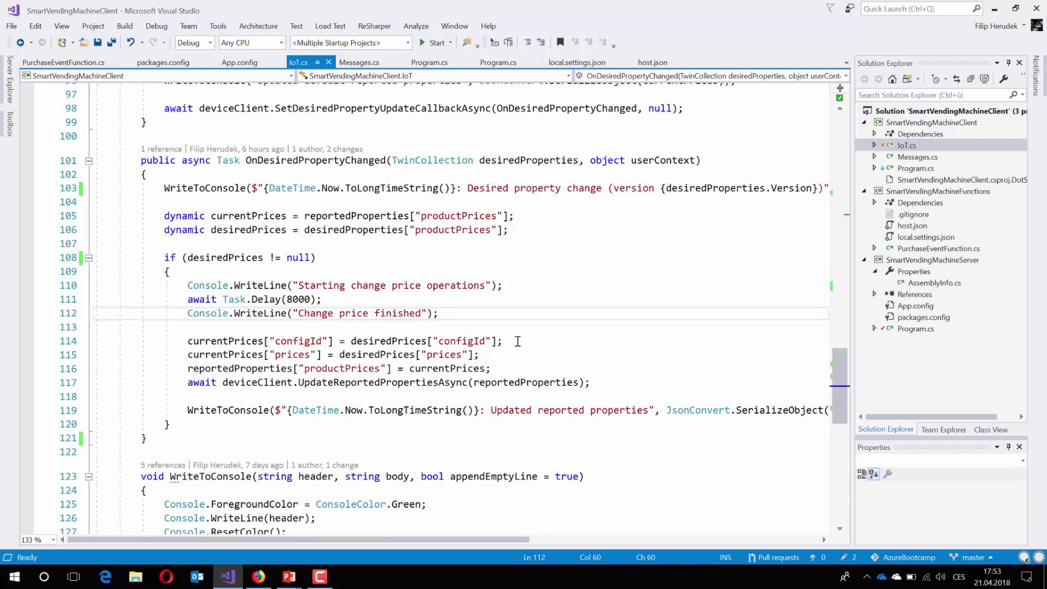
left_click(439, 384)
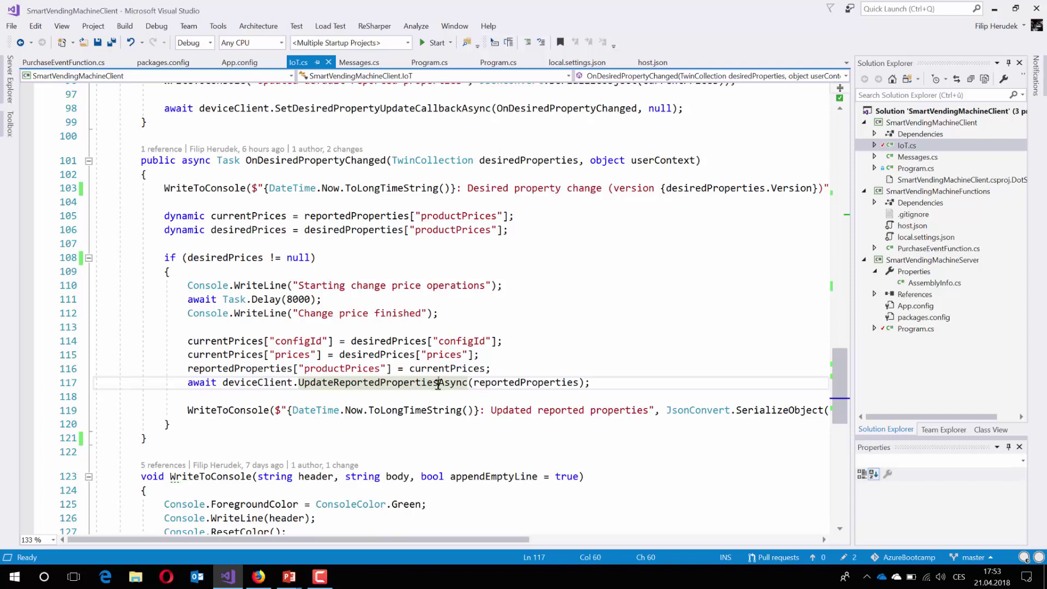
double_click(409, 385)
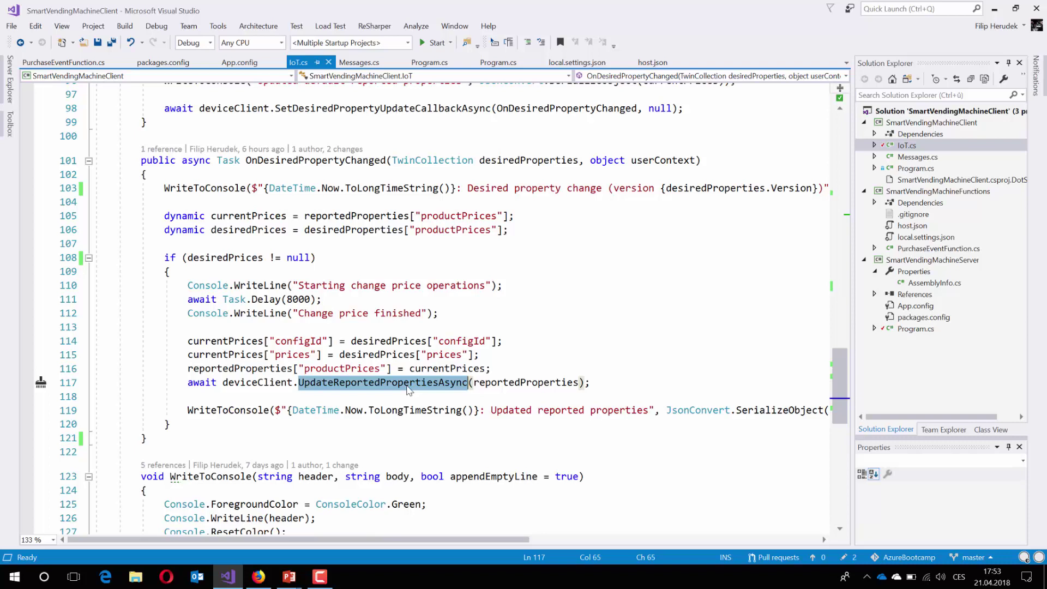
Go to the DeviceTwinsDemo definition in the server's Program.cs and examine the twin retrieval, desired-price patch and UpdateTwinAsync call.
double_click(930, 330)
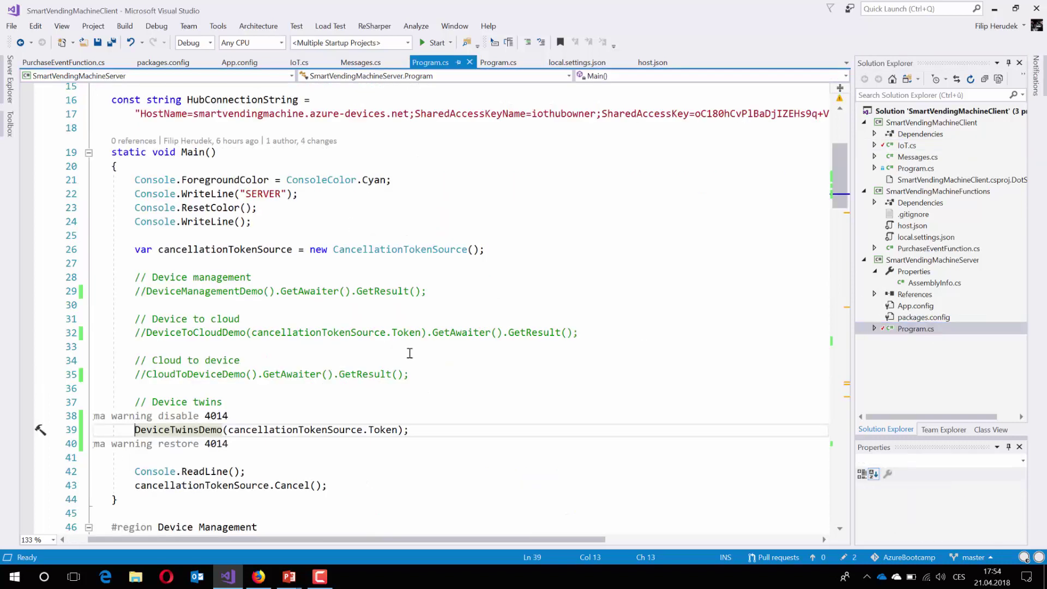
key("F12")
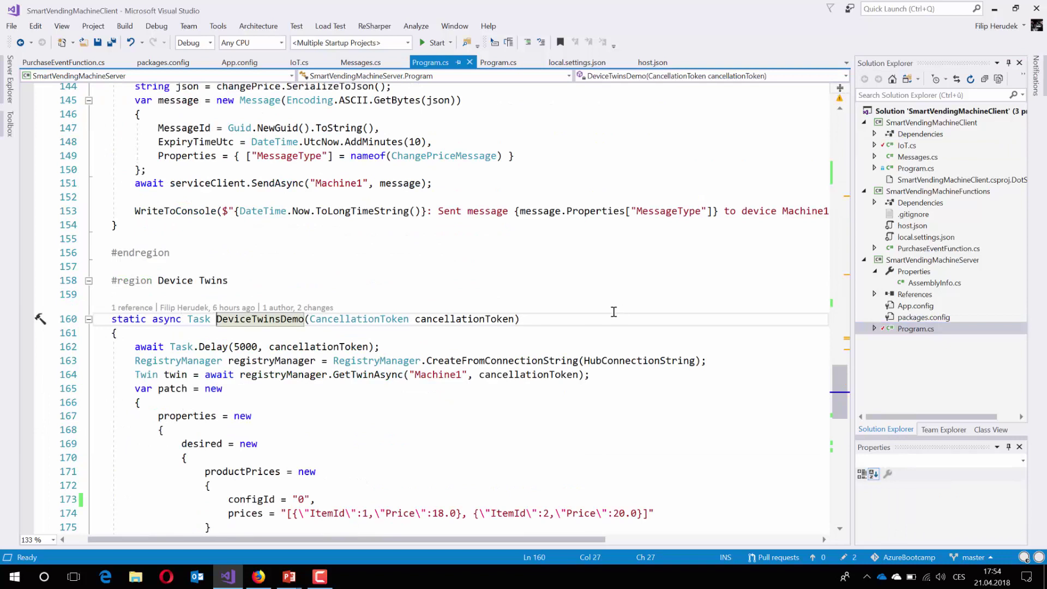
scroll(613, 312, "down", 2)
scroll(613, 312, "down", 1)
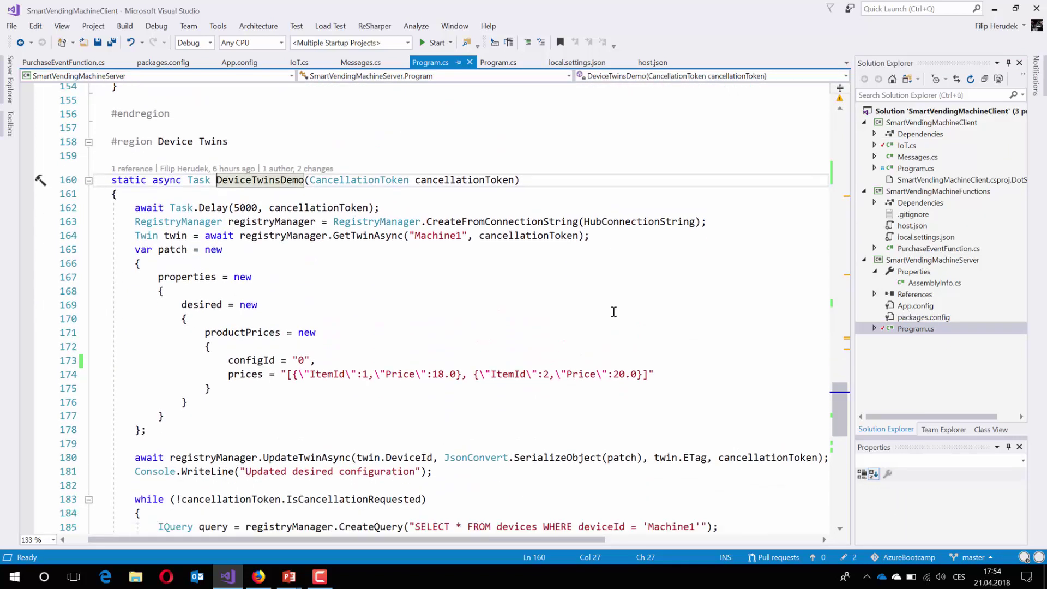
left_click(444, 207)
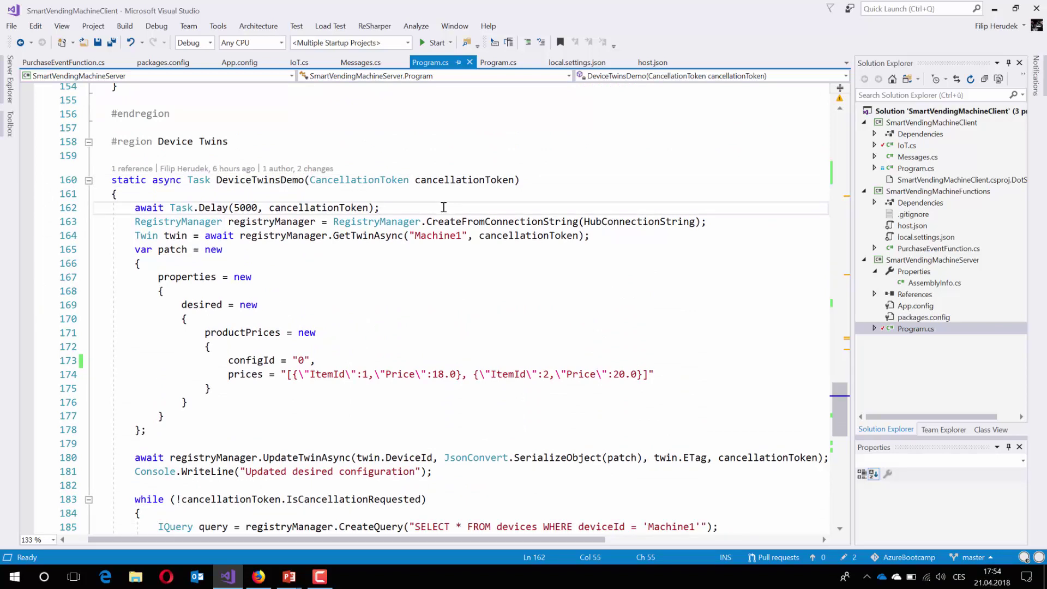
double_click(366, 242)
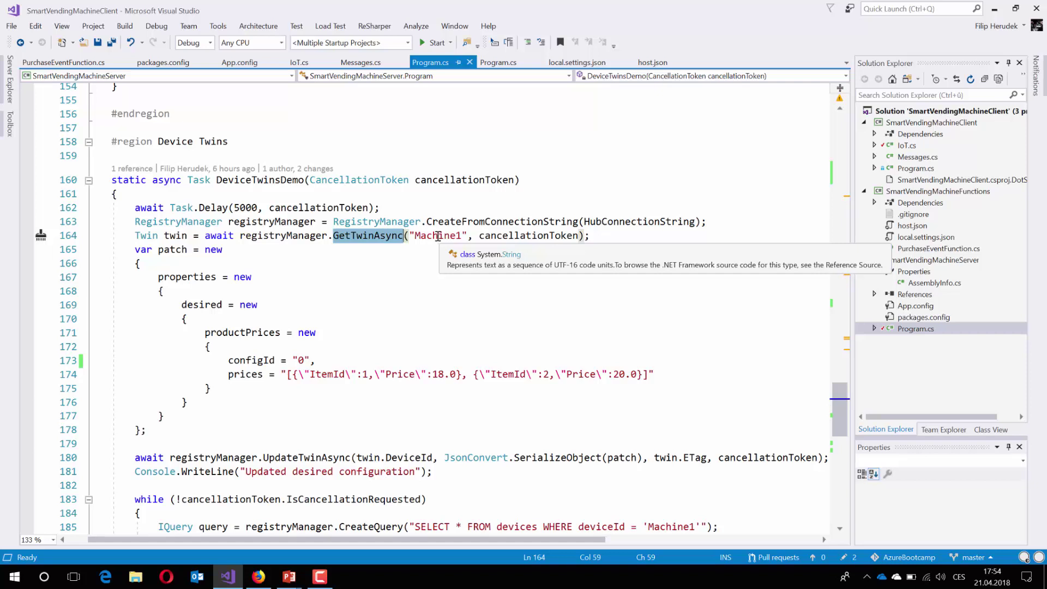
double_click(176, 236)
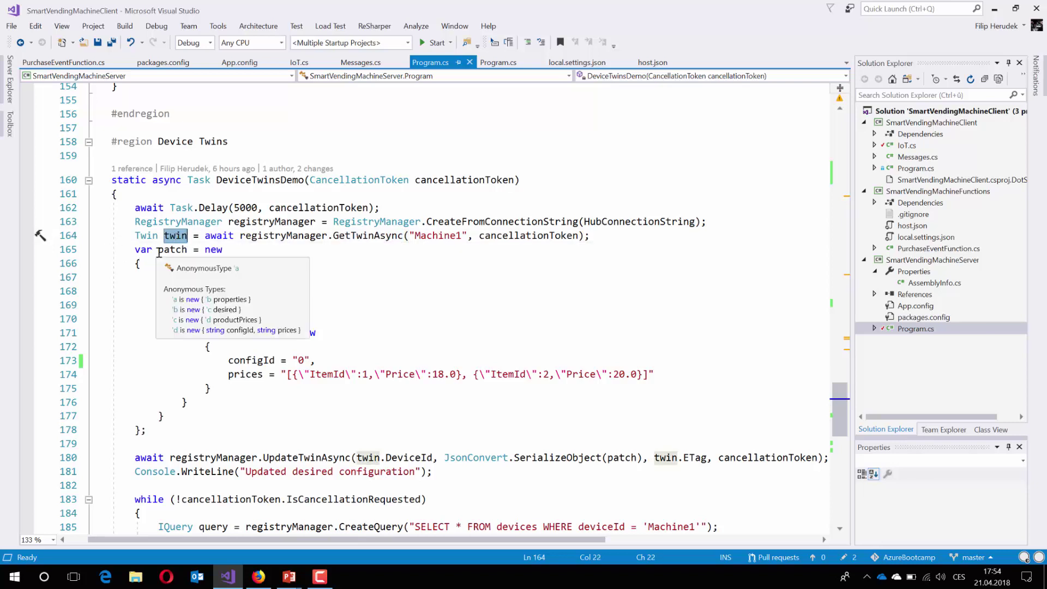
left_click(158, 253)
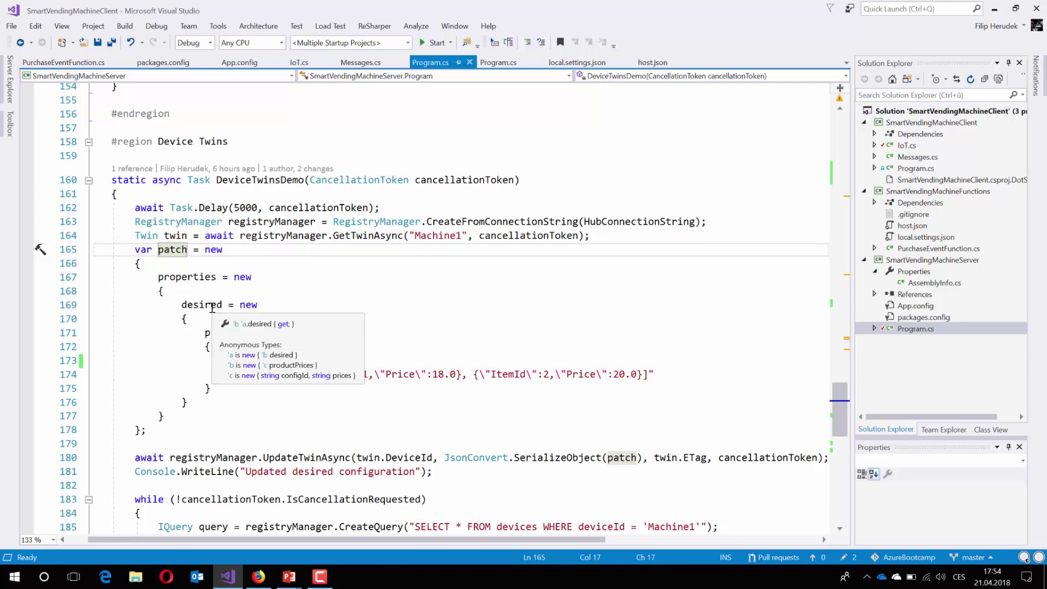
left_click(300, 461)
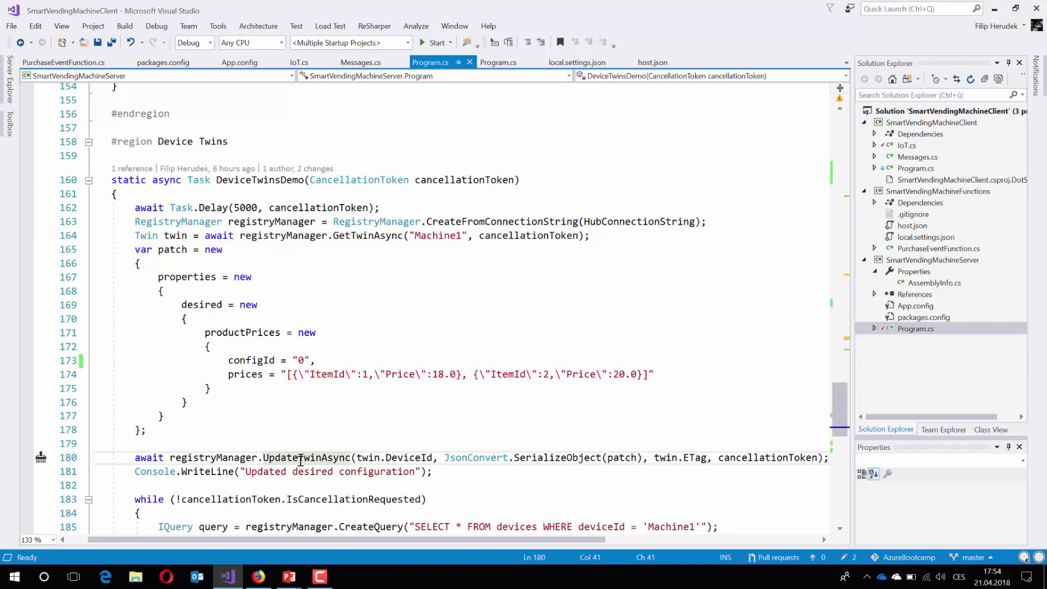
Examine the DeviceTwinsDemo loop that queries Machine1's twin and writes its desired and reported product prices.
scroll(572, 427, "down", 2)
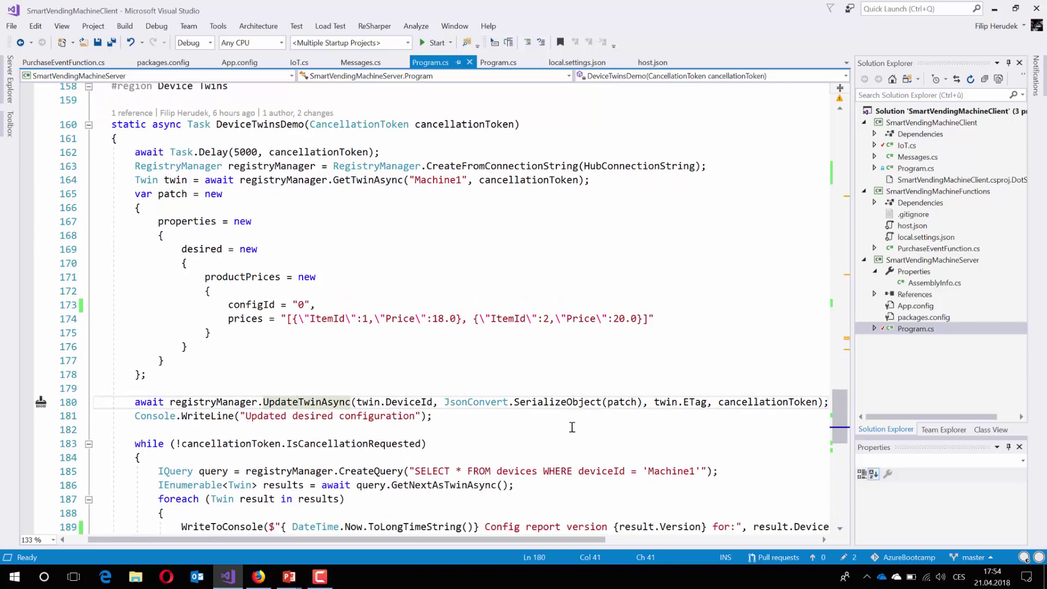
scroll(572, 427, "right", 1)
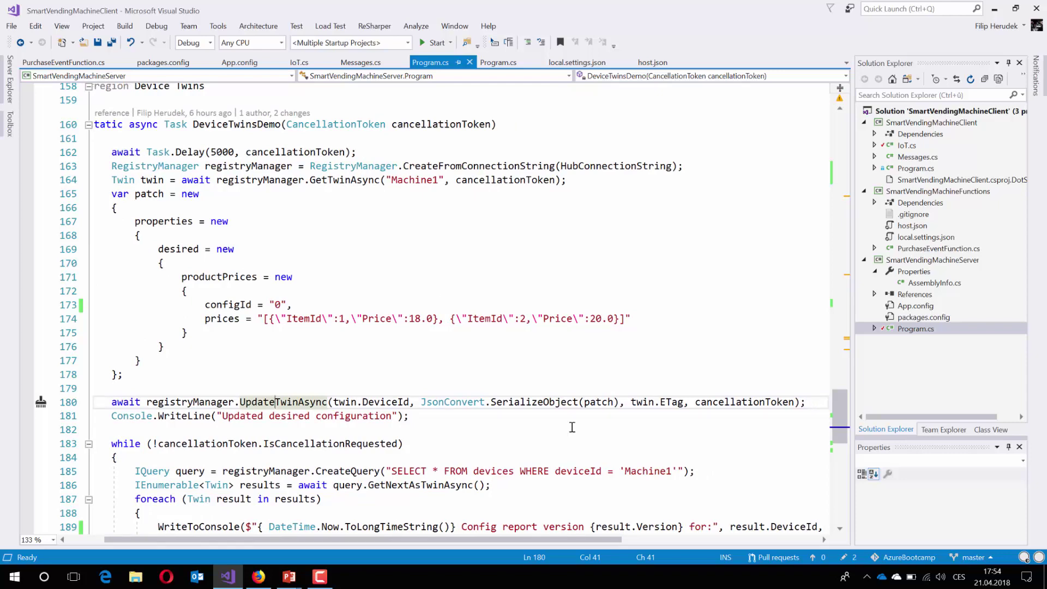
scroll(572, 427, "down", 3)
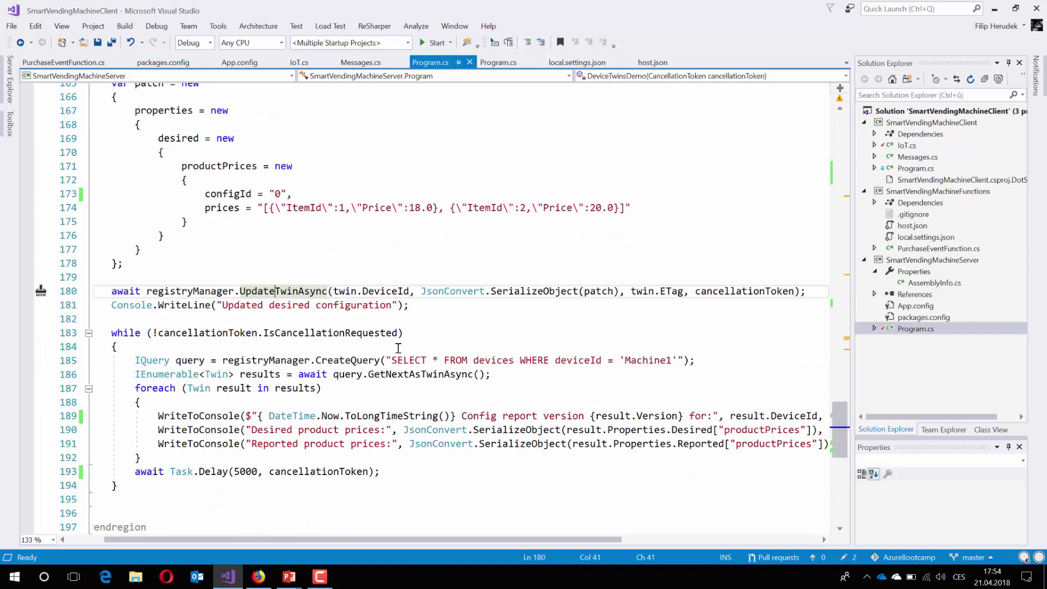
left_click(307, 320)
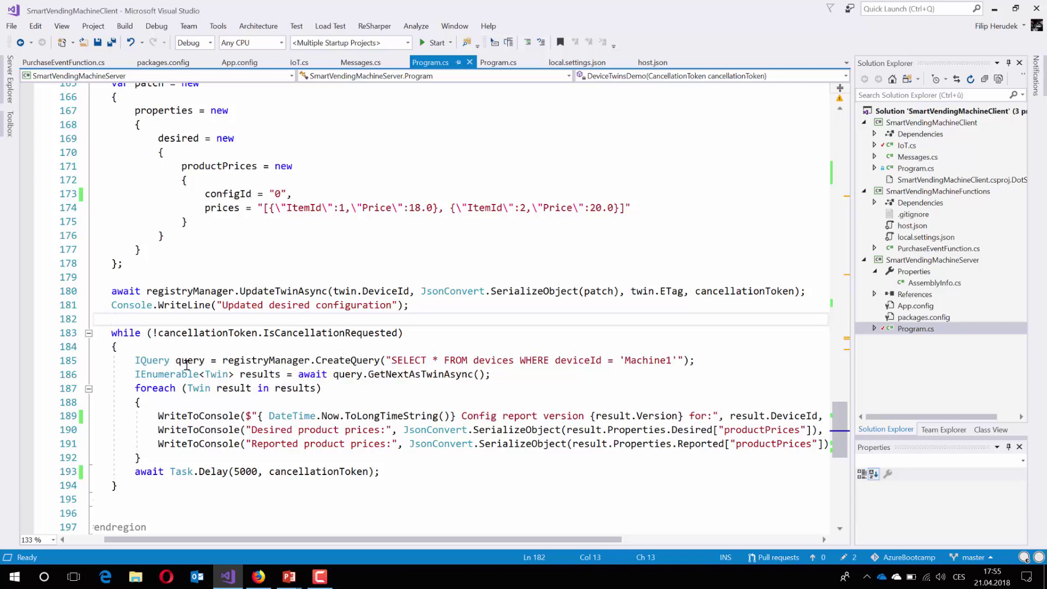
left_click(352, 378)
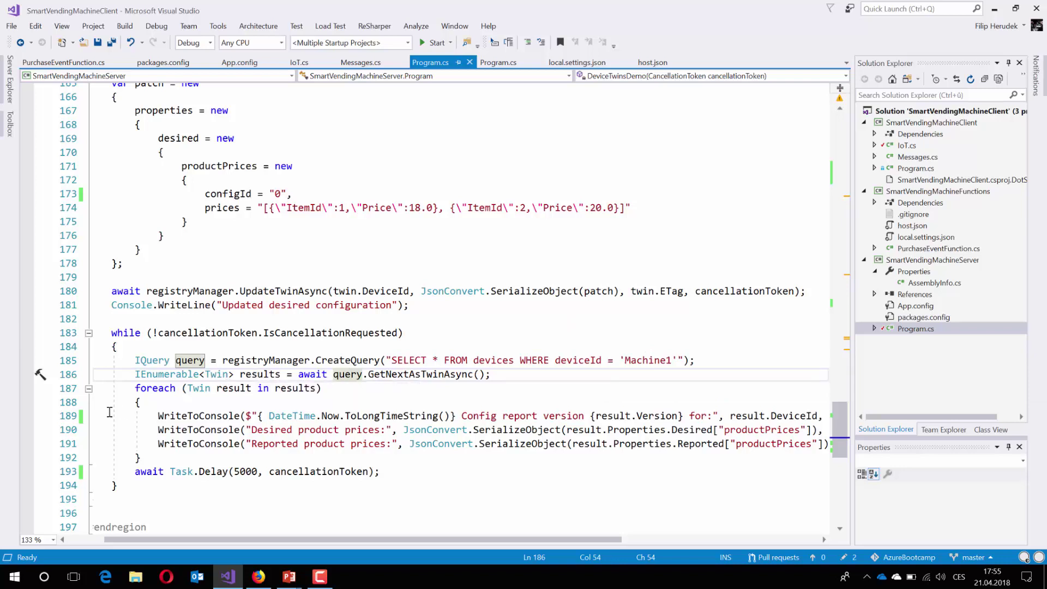
scroll(302, 444, "down", 1)
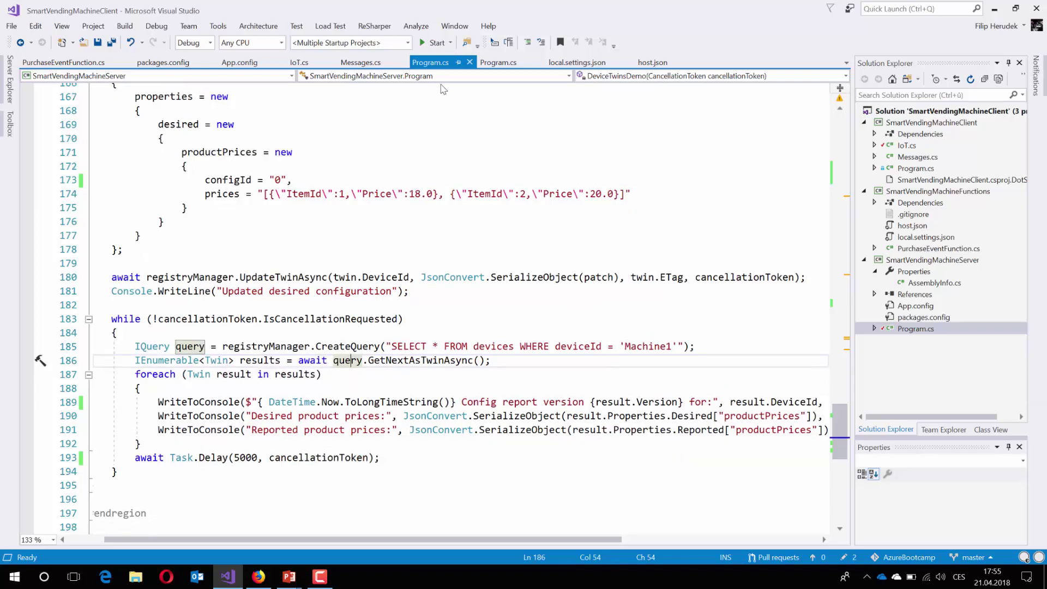
Start debugging the startup projects and move the server console aside so the device console's output can be read alongside it.
left_click(423, 43)
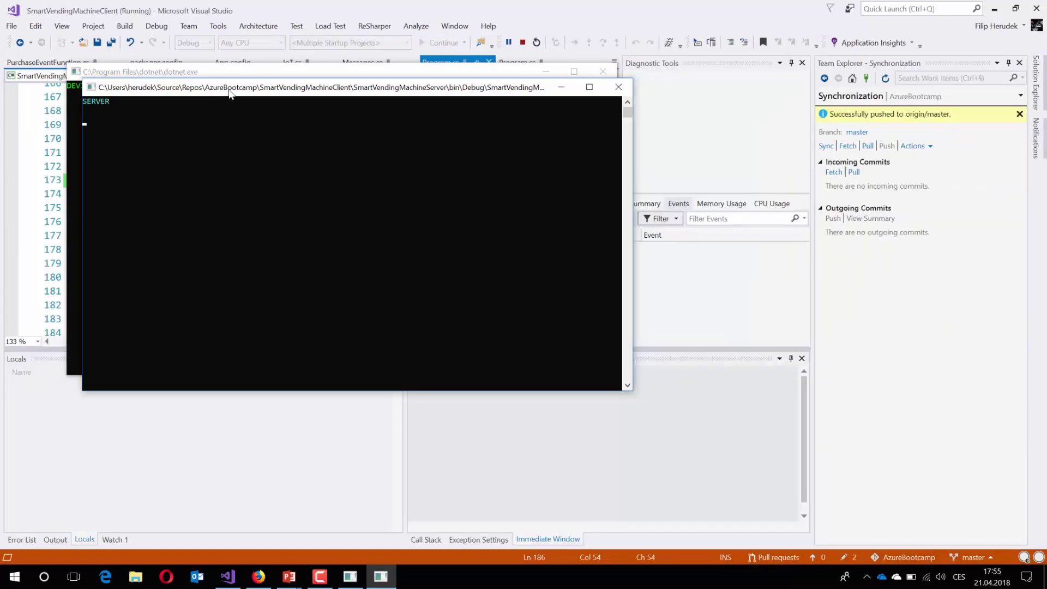
left_click_drag(228, 97, 601, 88)
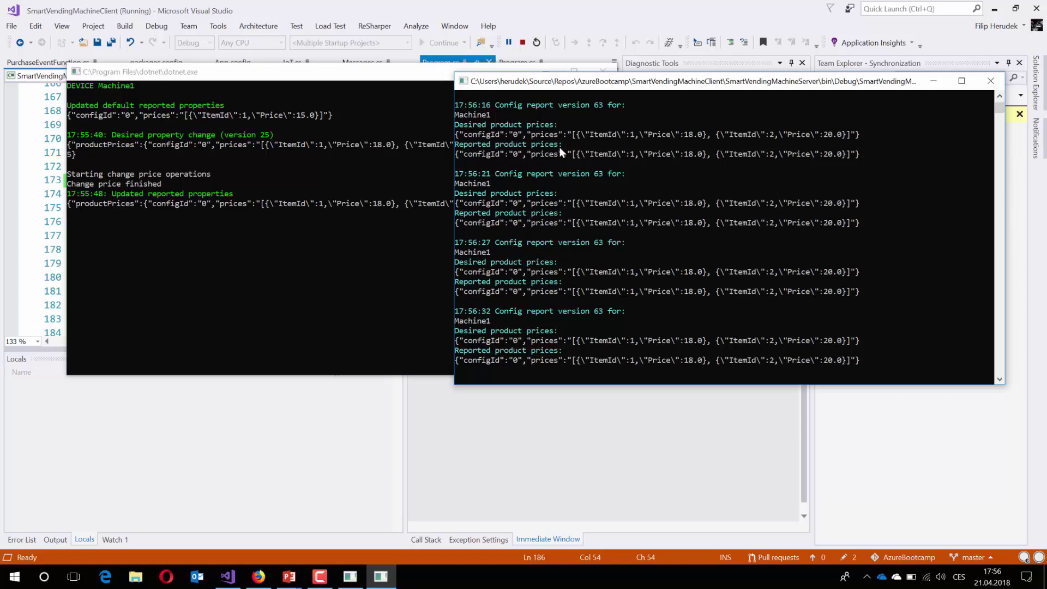
Stop debugging the startup projects and return to the server's DeviceTwinsDemo code.
left_click(523, 43)
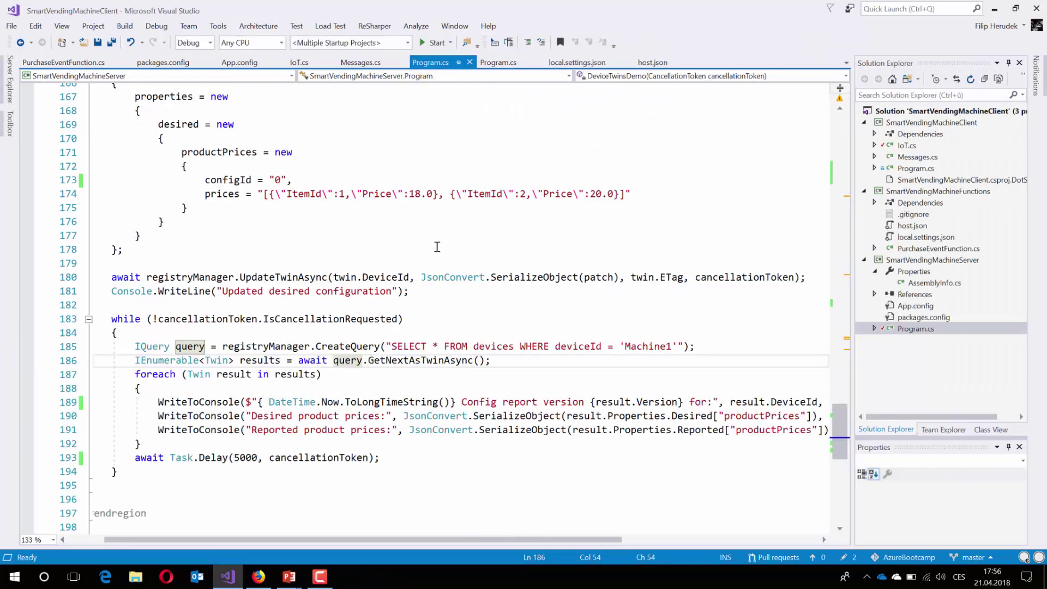
left_click(437, 248)
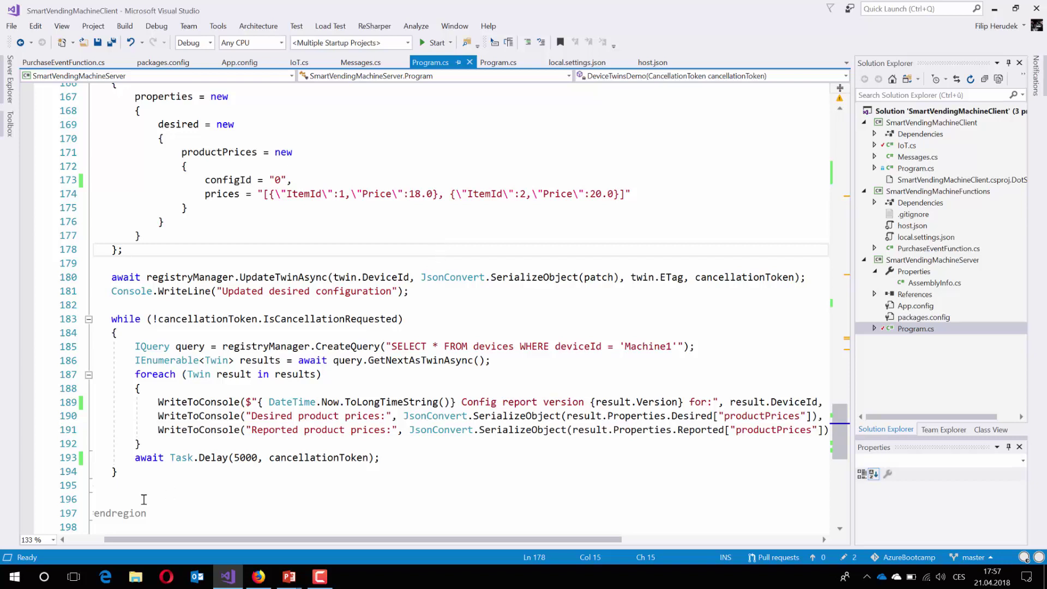
Switch to the Azure portal in Firefox, close the Hub123 devices page and open the smartvendingmachine IoT hub.
left_click(258, 576)
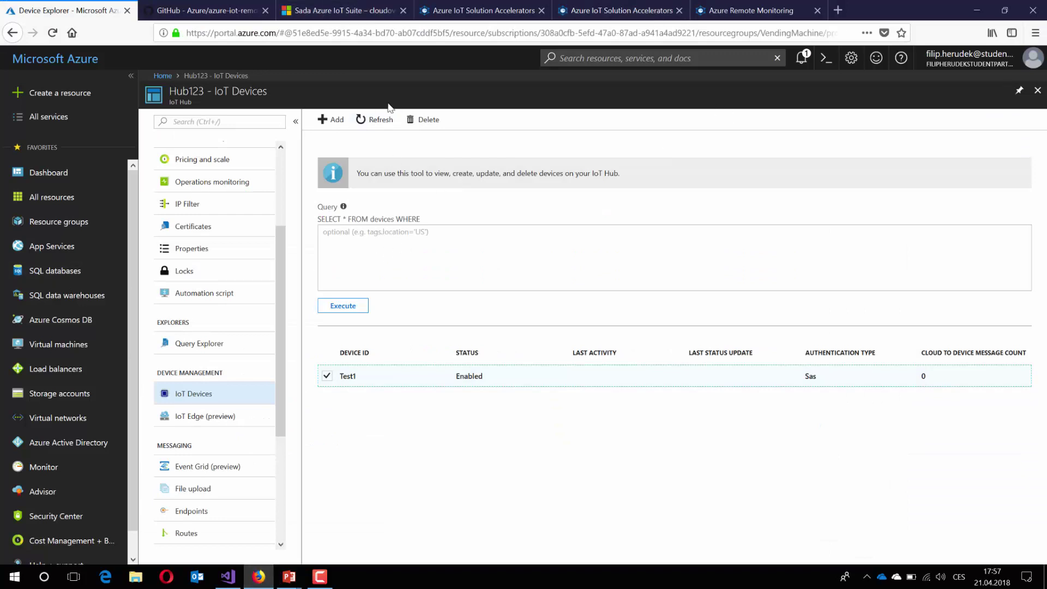
left_click(1036, 92)
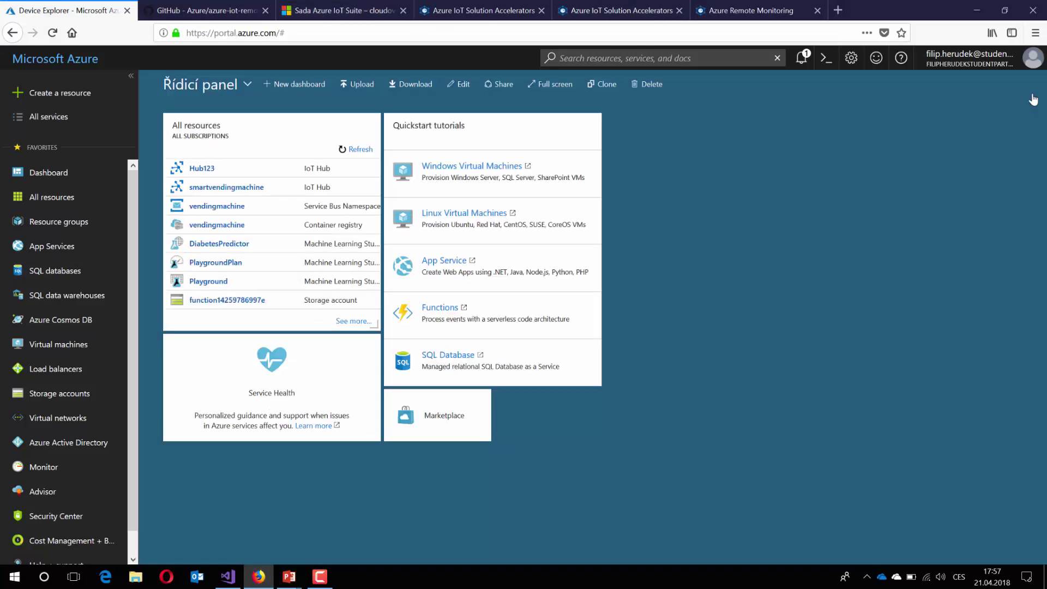
left_click(225, 188)
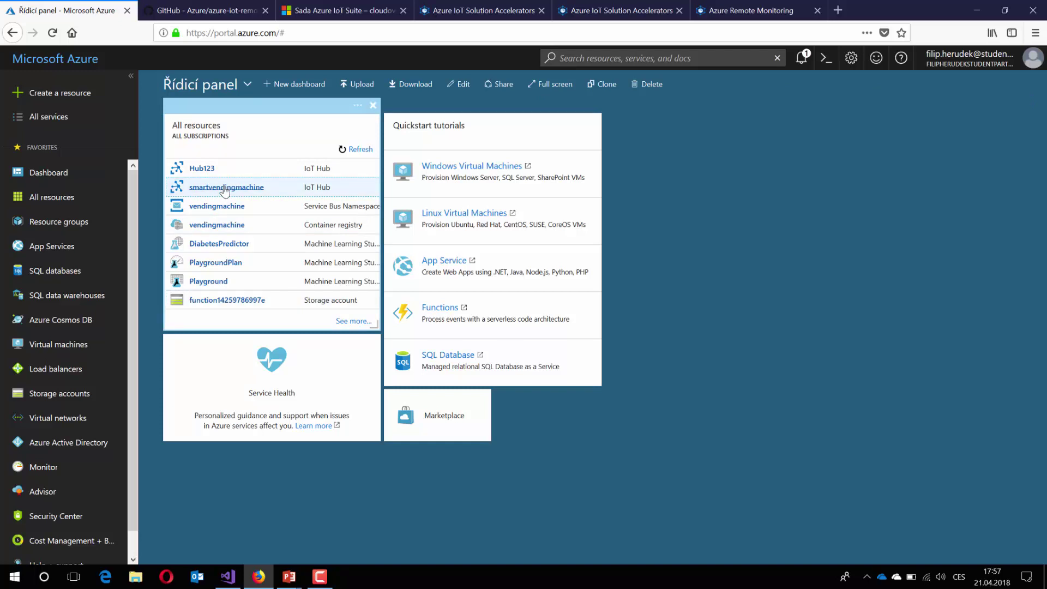
left_click(224, 187)
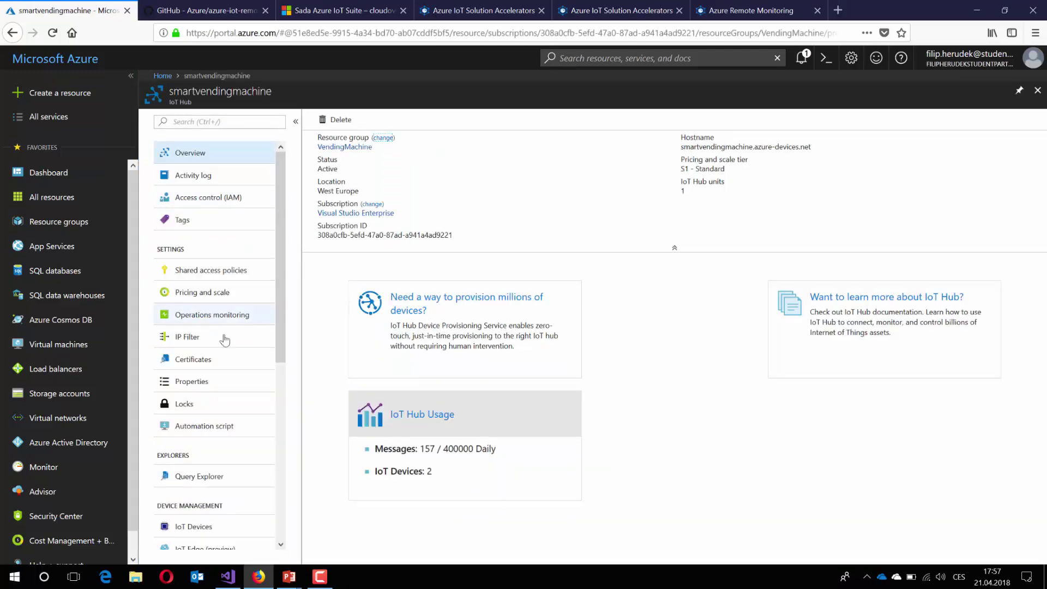
Open the device twin of Machine1 from the smartvendingmachine hub's IoT devices.
scroll(222, 357, "down", 2)
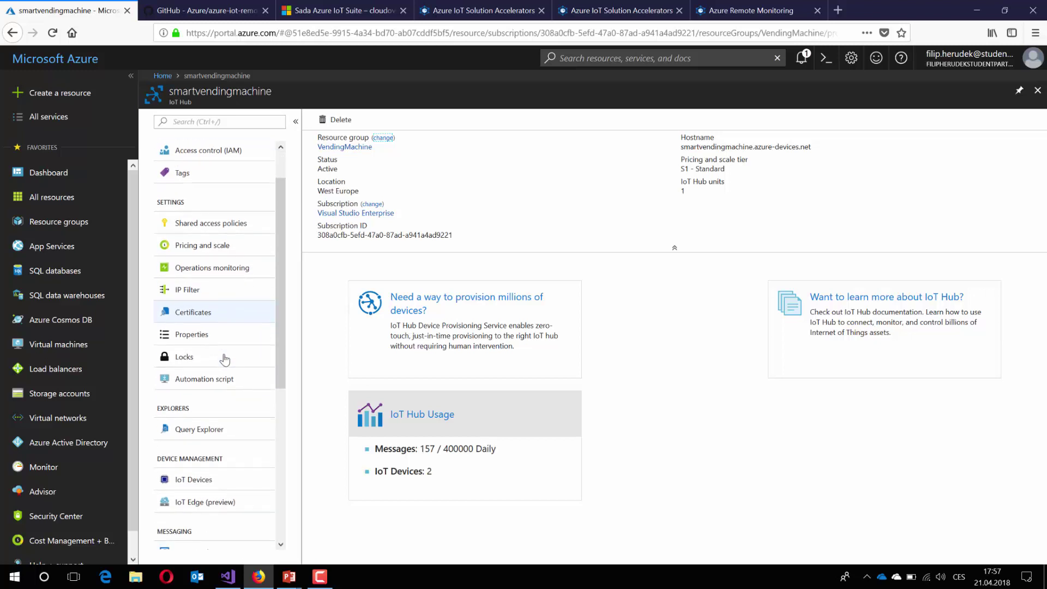
left_click(190, 478)
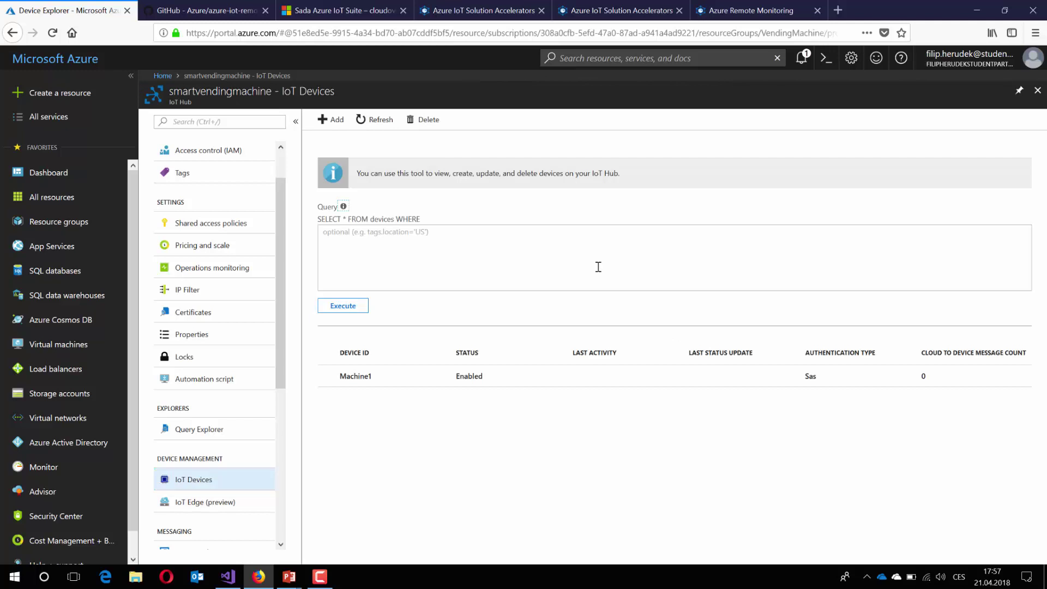
left_click(363, 376)
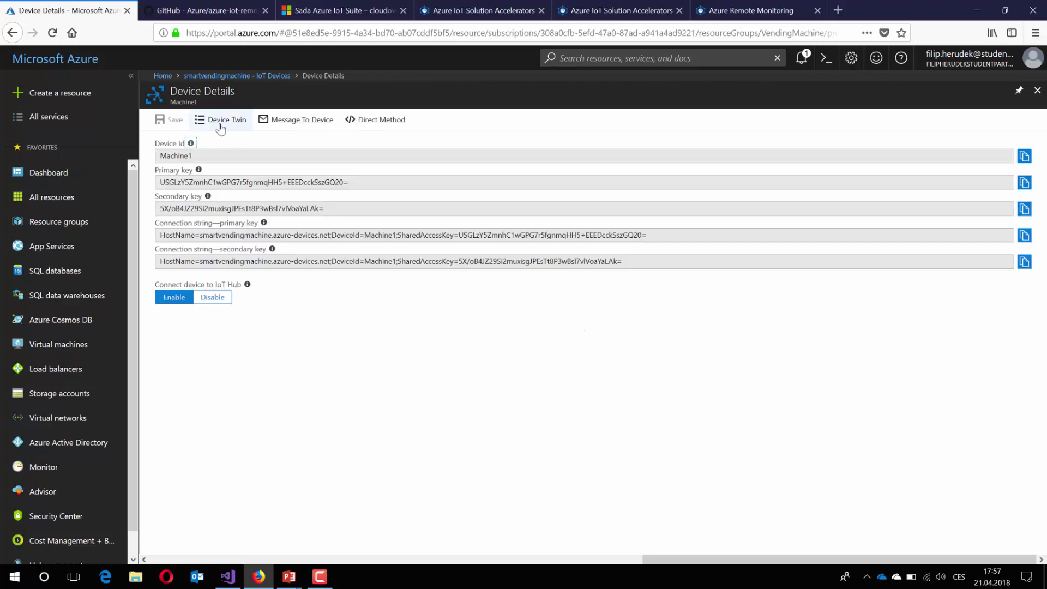
left_click(220, 122)
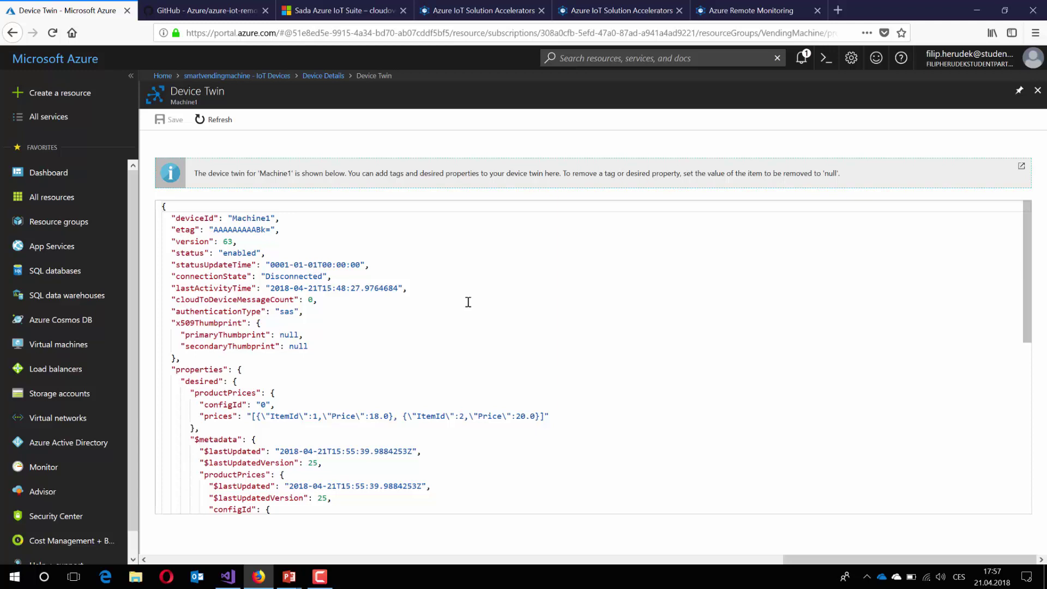
Examine the desired and reported product prices with their metadata in Machine1's twin JSON, then close the twin and device details.
scroll(468, 302, "down", 4)
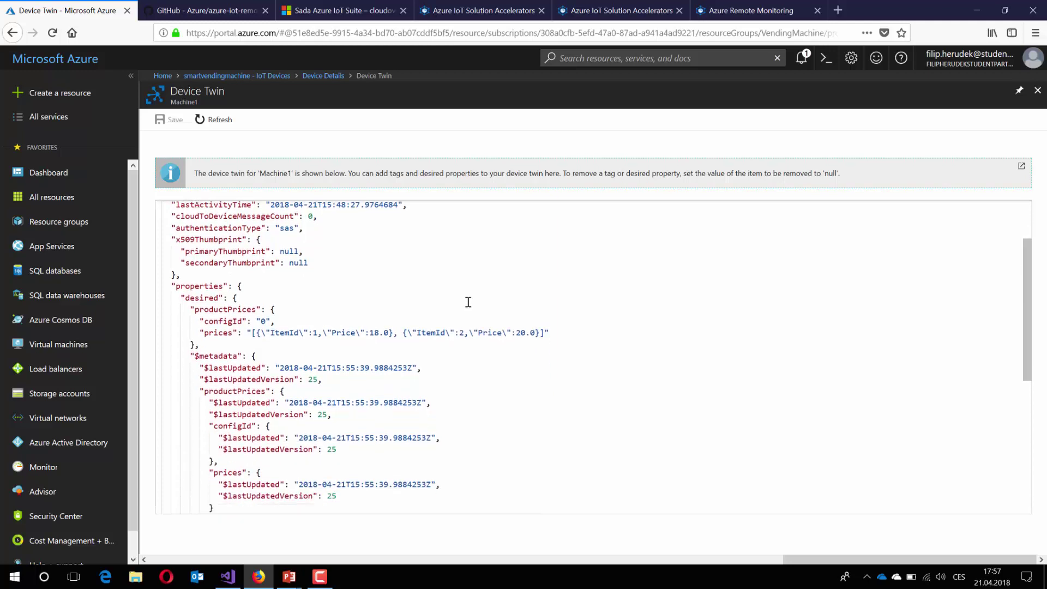
scroll(468, 302, "down", 1)
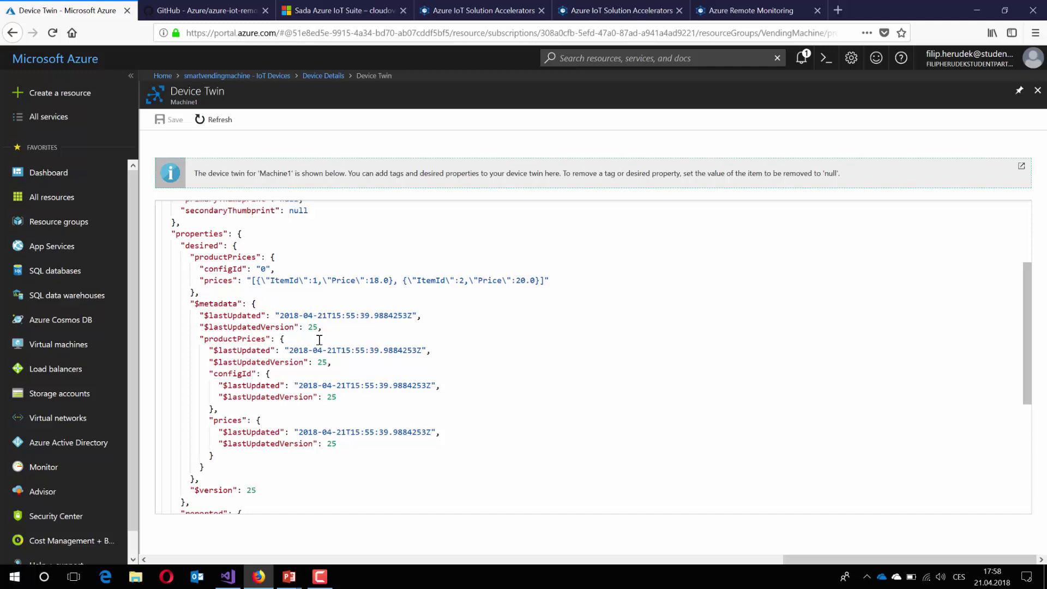
scroll(319, 384, "down", 3)
scroll(319, 384, "down", 3)
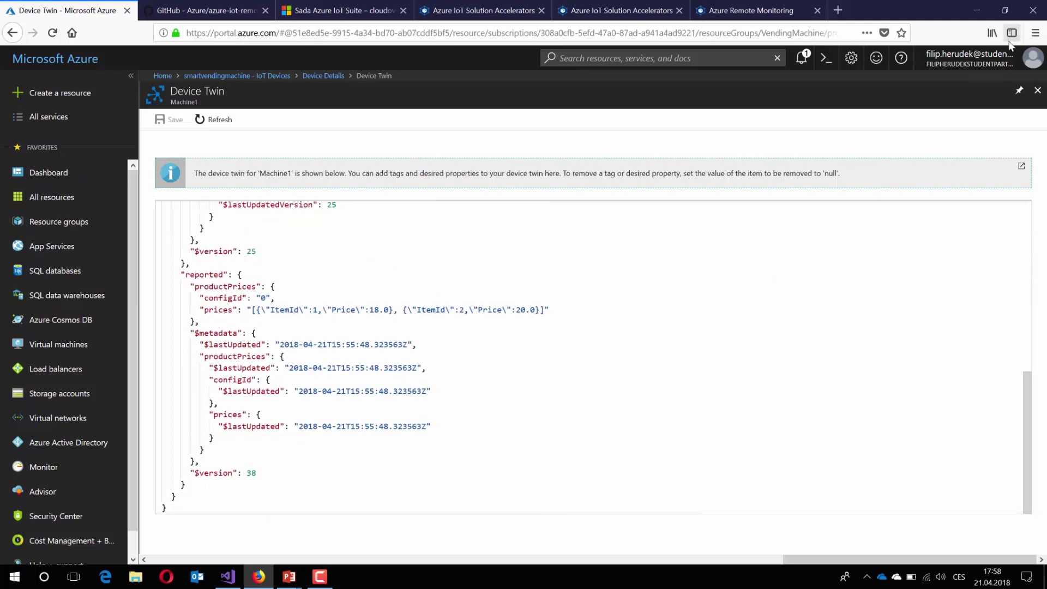
left_click(1038, 91)
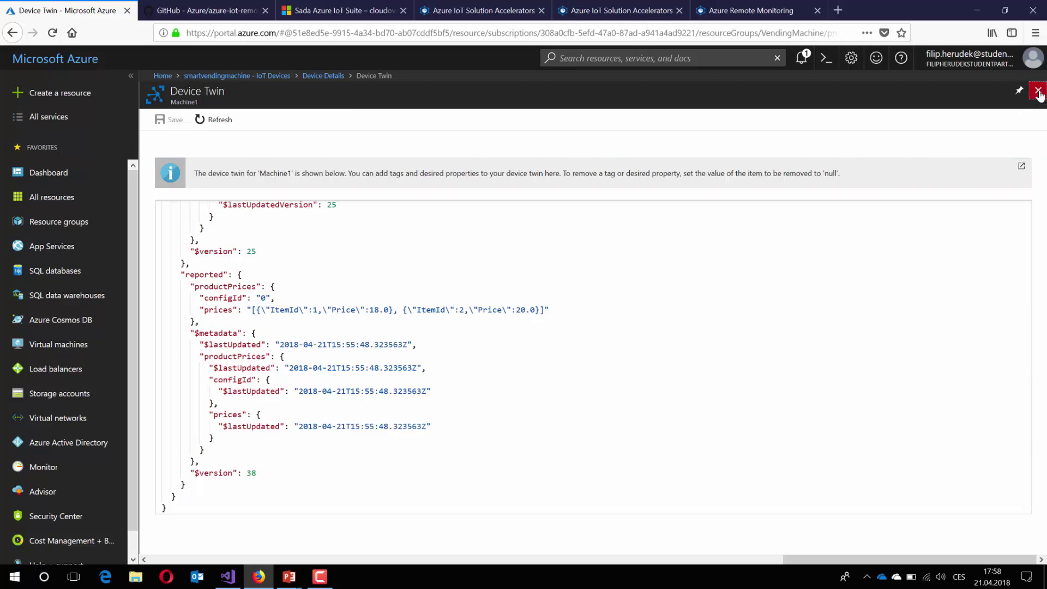
left_click(1037, 91)
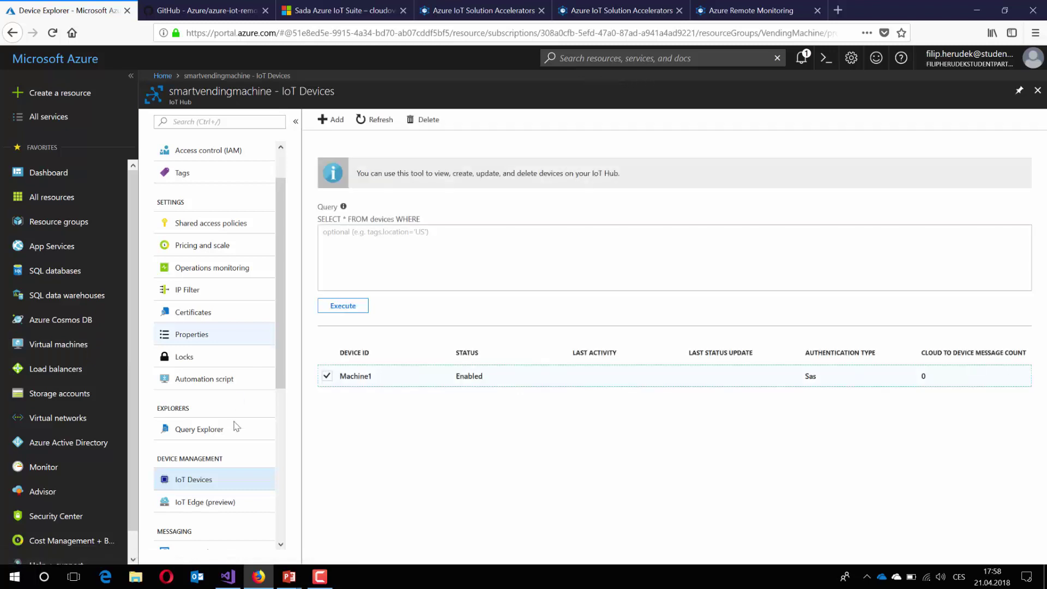
Open the hub's messaging endpoints and widen the Name column so the custom endpoint's full name can be read.
scroll(234, 422, "down", 3)
scroll(234, 423, "down", 2)
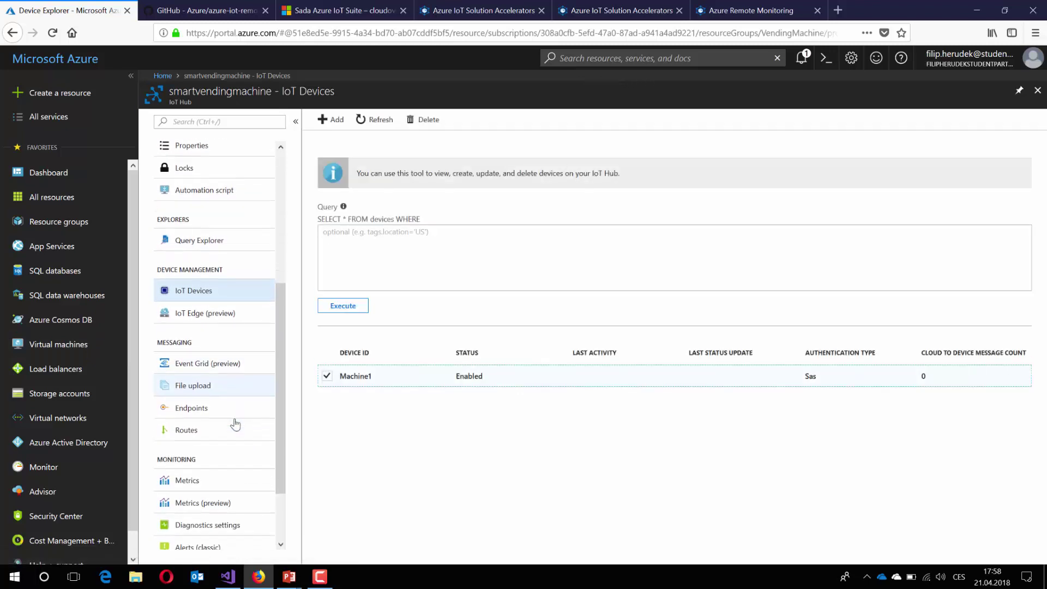
left_click(194, 400)
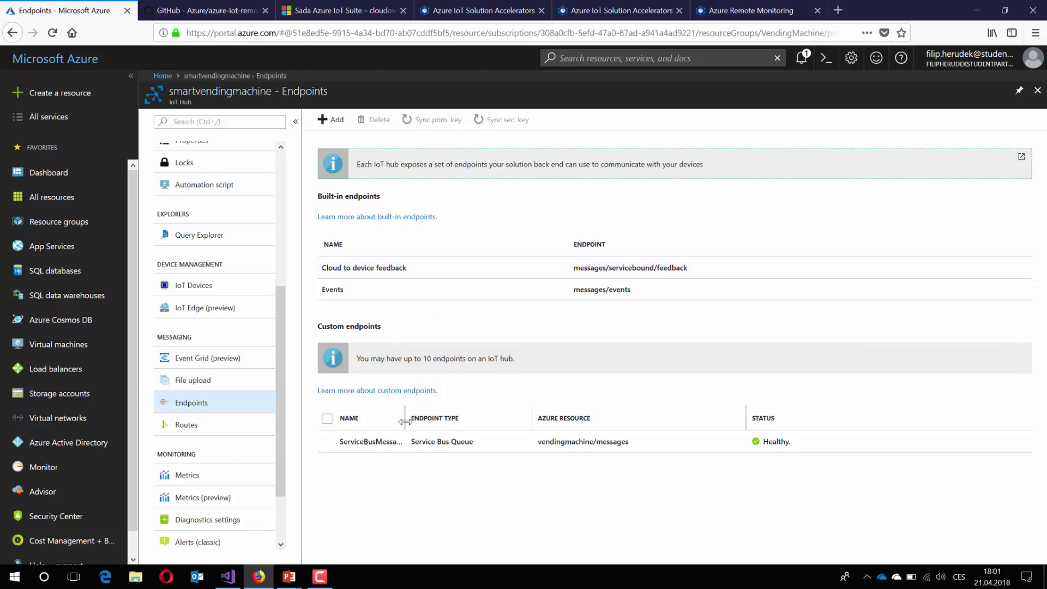
left_click_drag(404, 417, 432, 417)
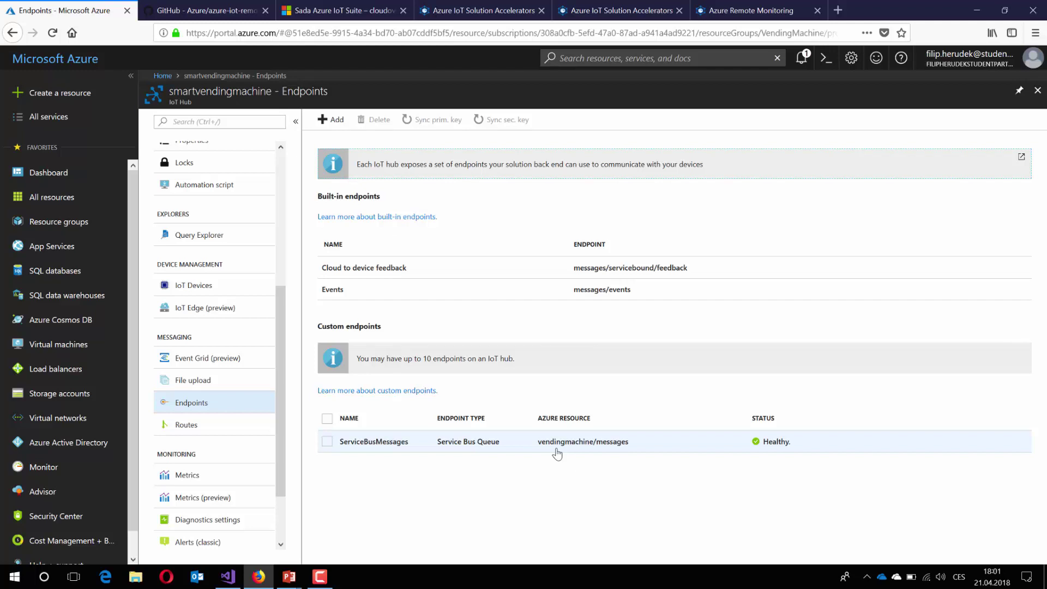
Open the hub's message routes and widen the Name and From columns of the route table.
left_click(185, 431)
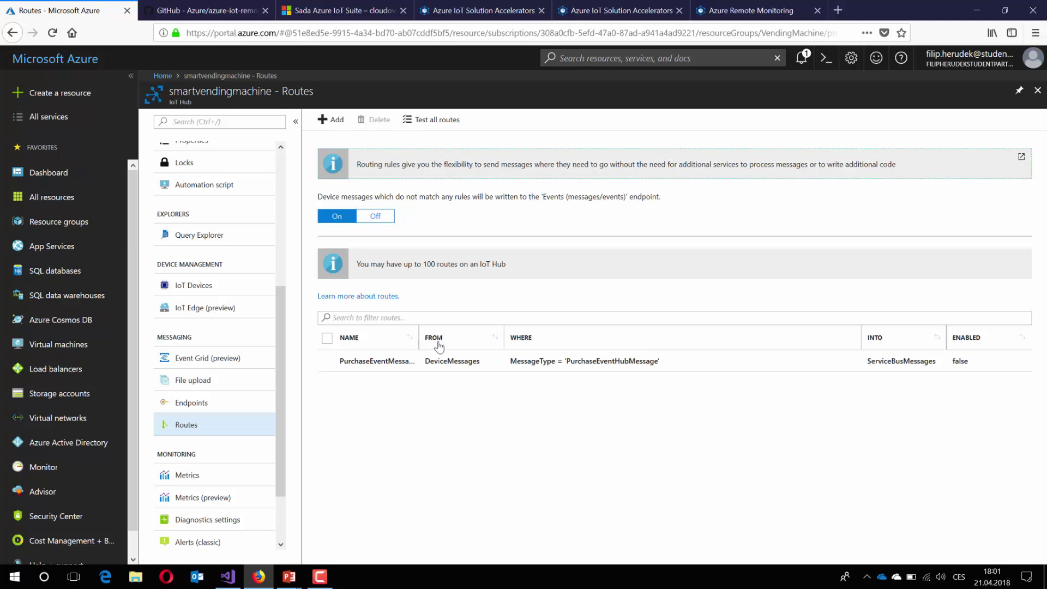
left_click_drag(419, 343, 440, 344)
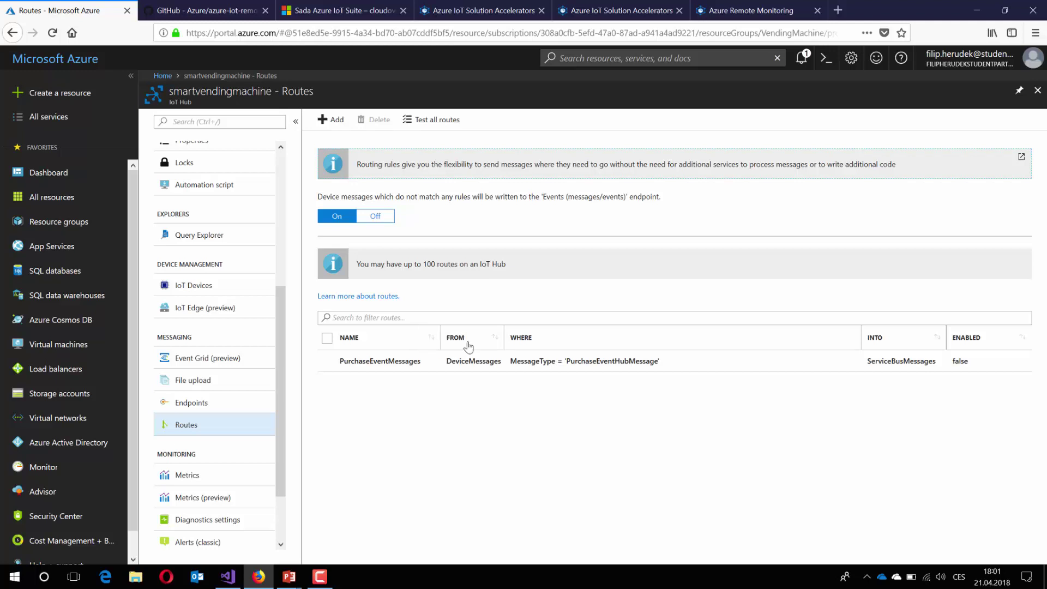
left_click_drag(506, 334, 533, 340)
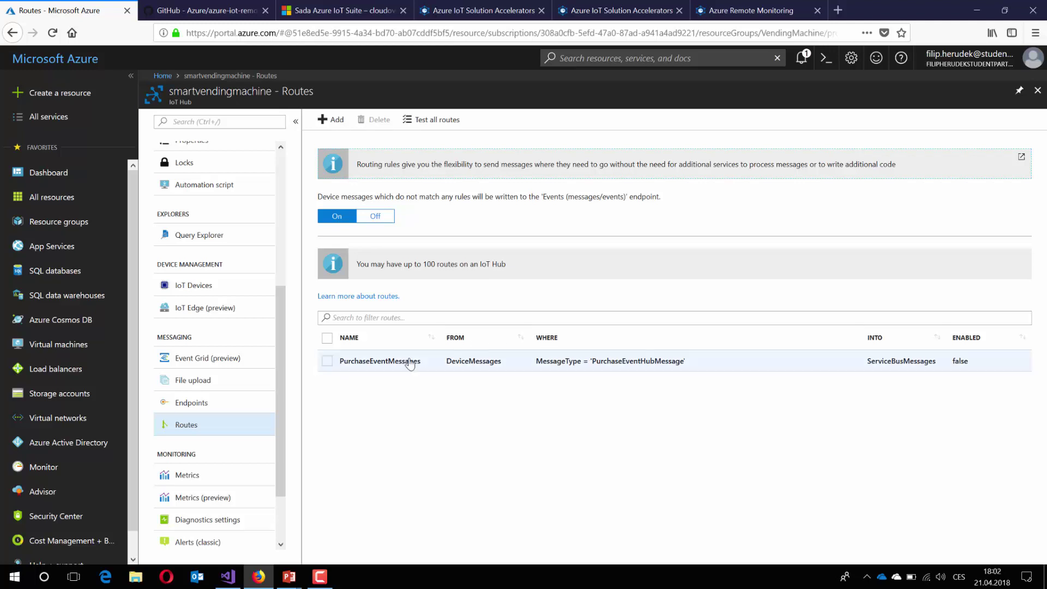
Review the MessageType query and test message of the PurchaseEventMessages route, then enable the route's rule and save it.
left_click(762, 360)
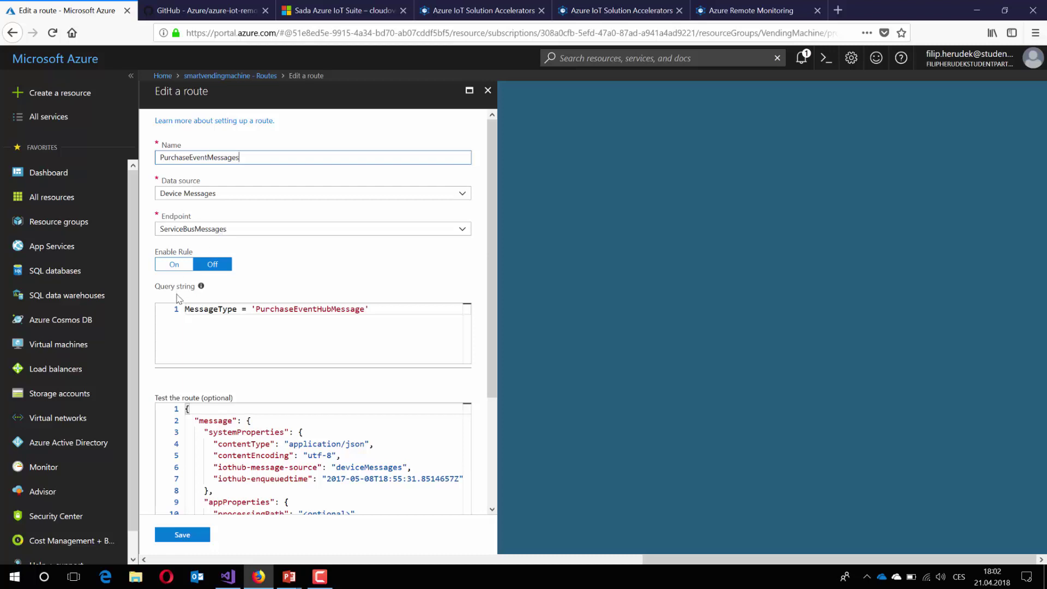
left_click(201, 310)
double_click(201, 310)
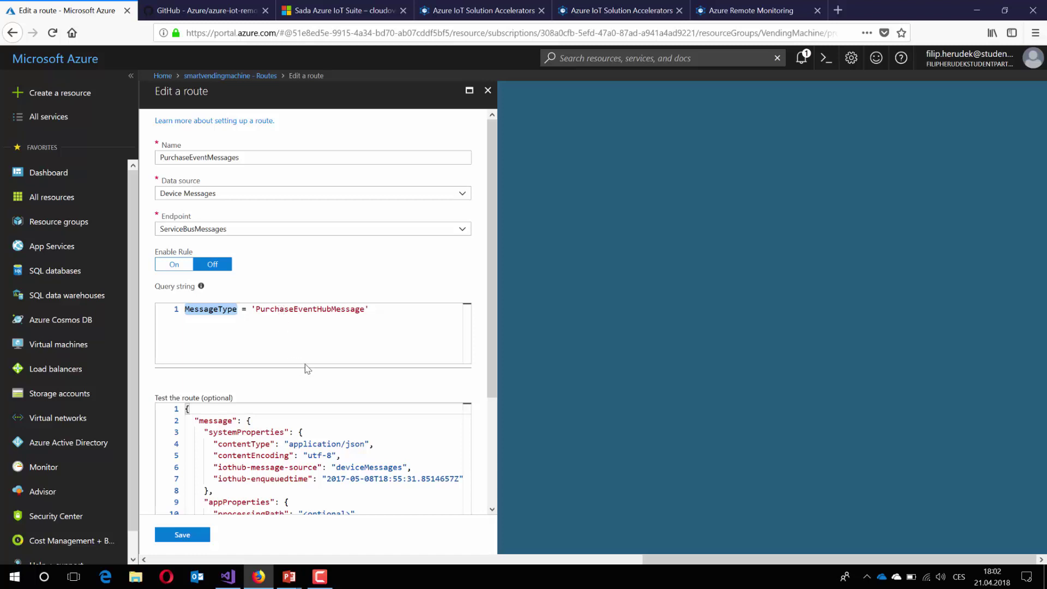
scroll(305, 366, "down", 1)
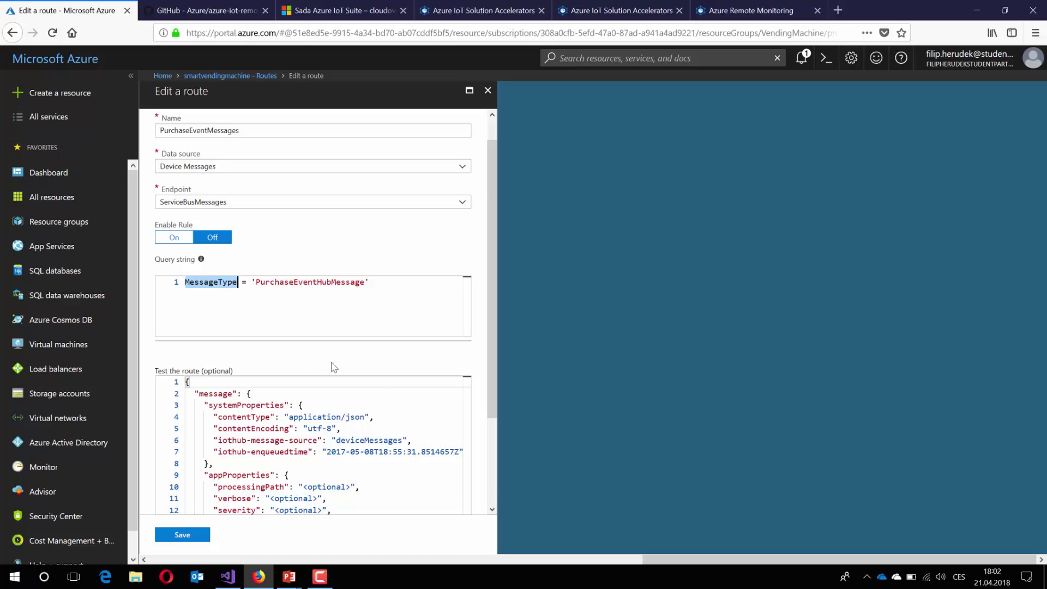
scroll(392, 381, "down", 3)
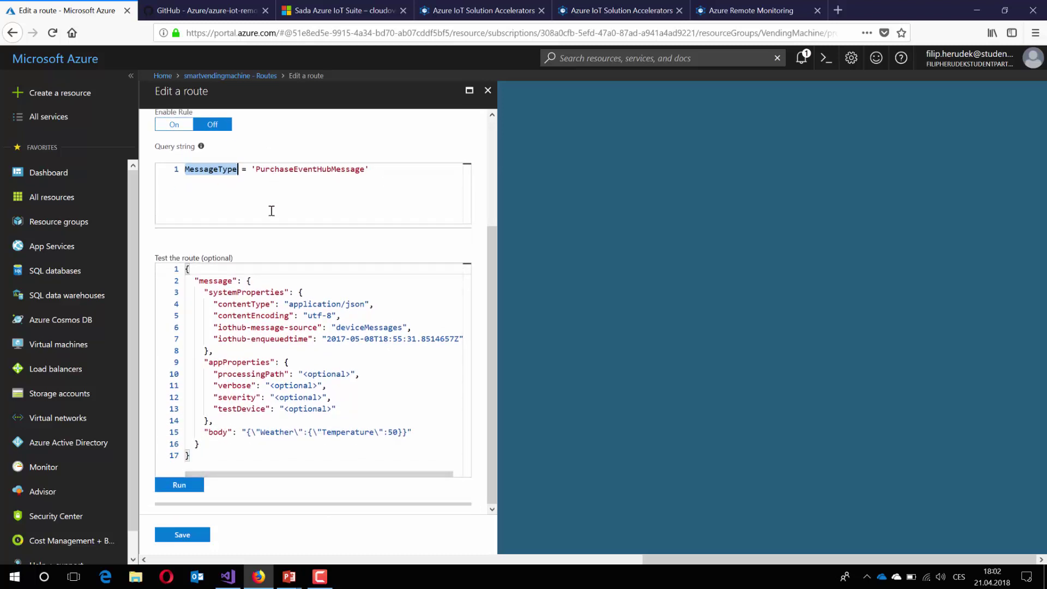
scroll(273, 224, "up", 3)
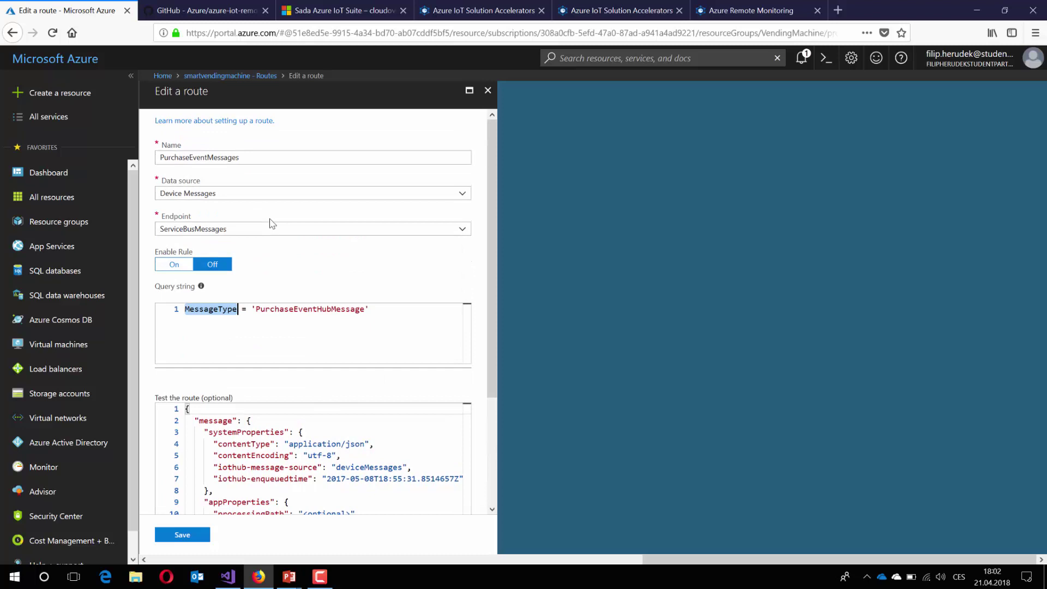
left_click(170, 262)
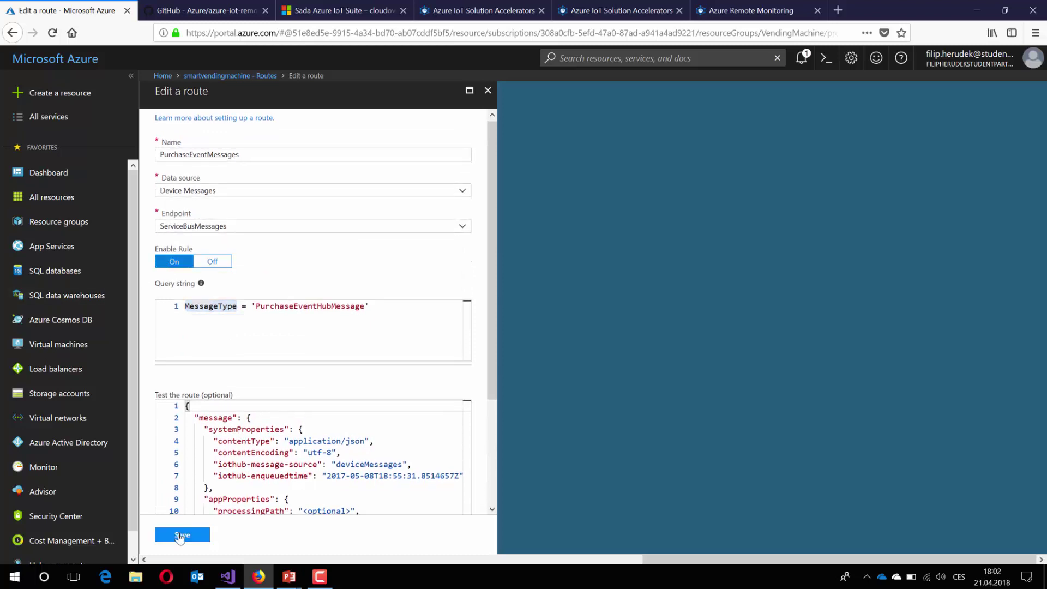
left_click(182, 534)
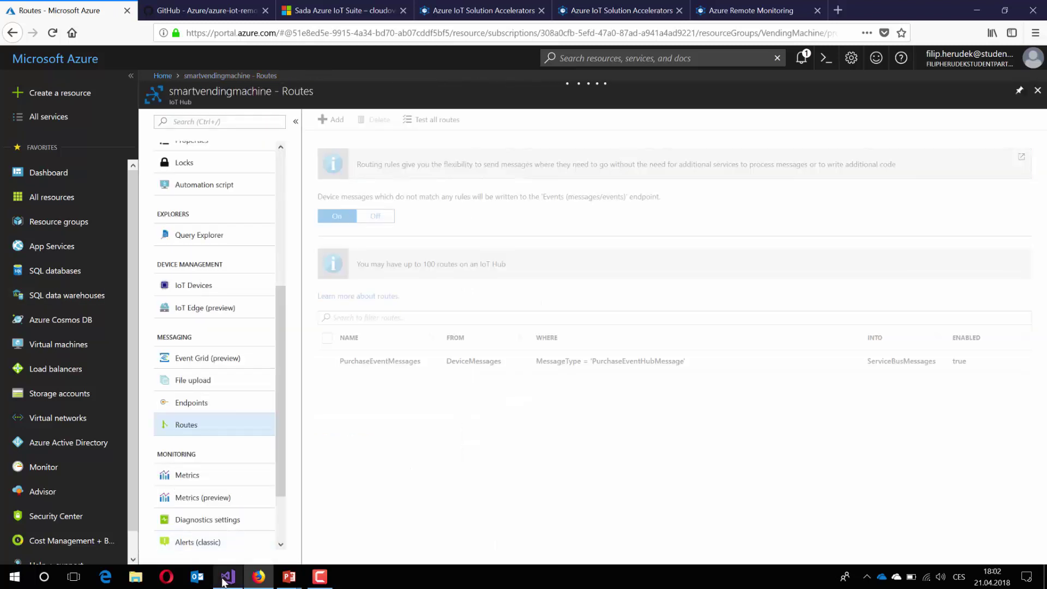
In Visual Studio, comment out the InitDeviceTwins call in the client's Program.cs, uncomment the SendMessages call and save the file.
mouse_move(218, 578)
left_click(218, 523)
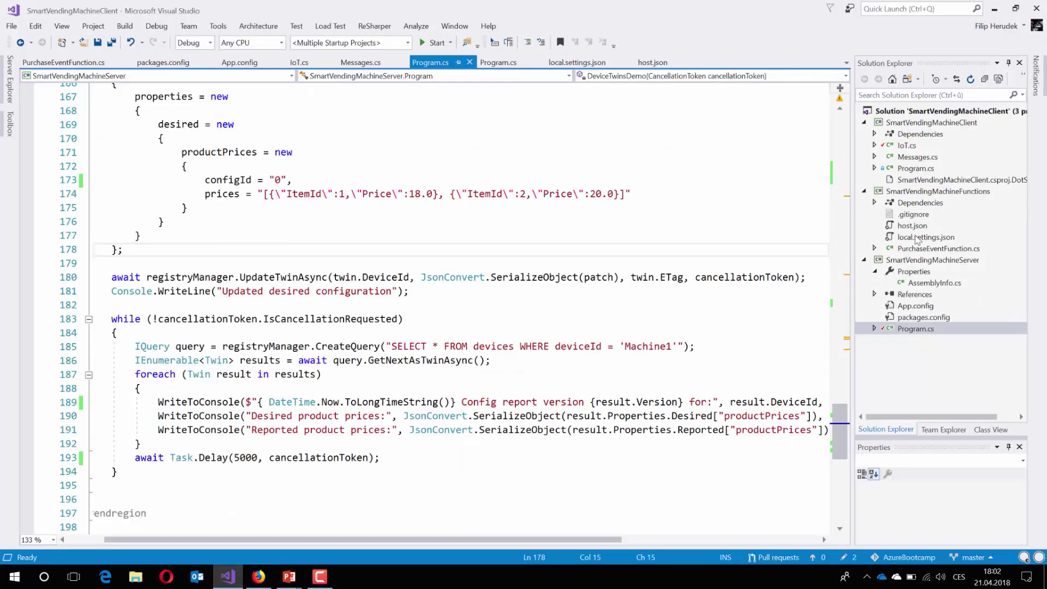
left_click(903, 169)
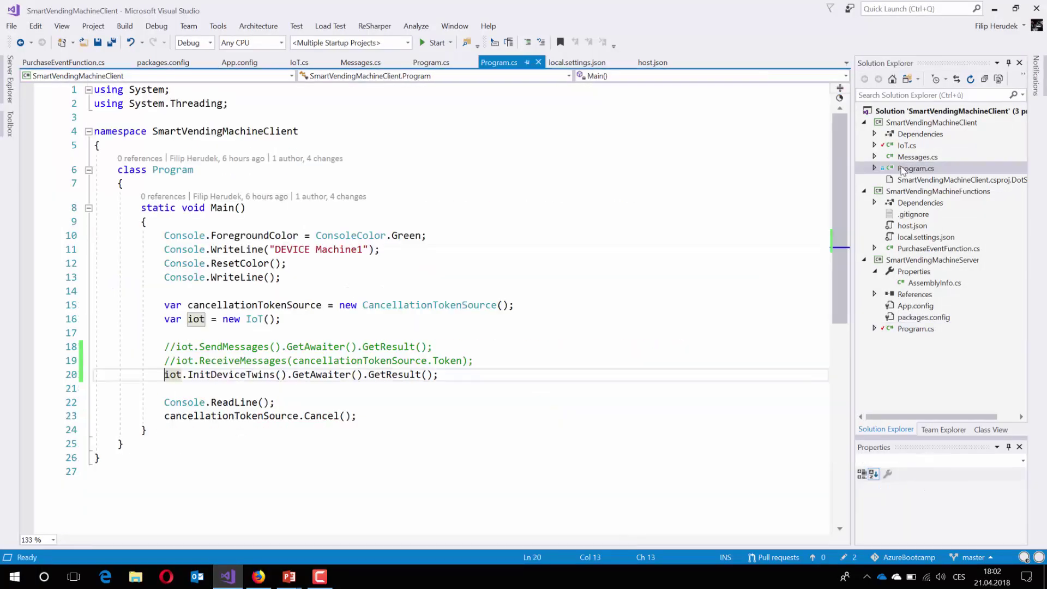
type("//")
key("Up")
key("Up")
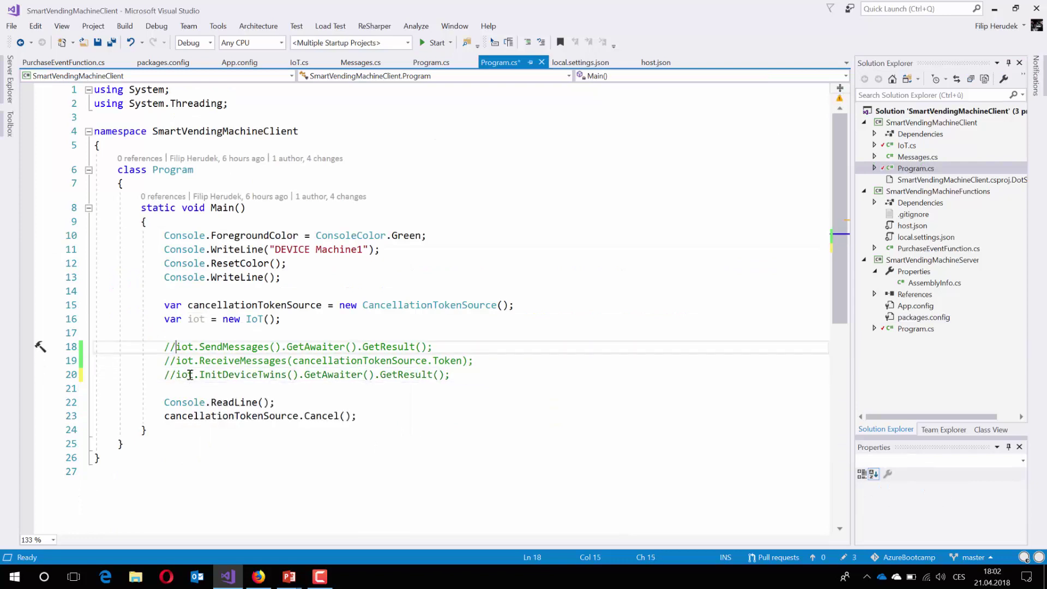
key("BackSpace")
key("BackSpace")
key("ctrl+s")
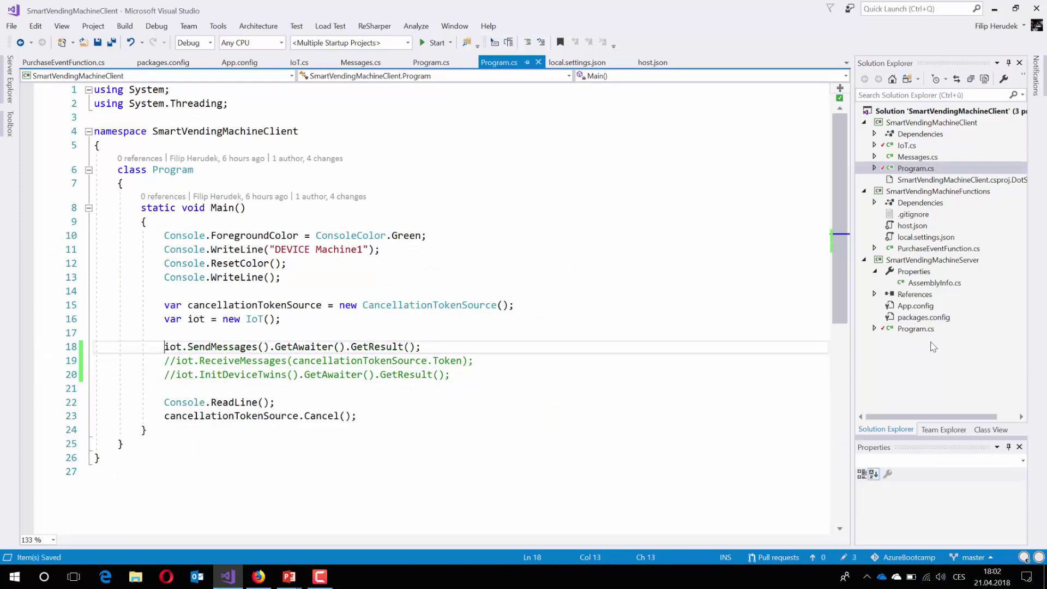
Open the server's Program.cs and uncomment the DeviceToCloudDemo call in Main.
double_click(916, 328)
scroll(350, 238, "up", 20)
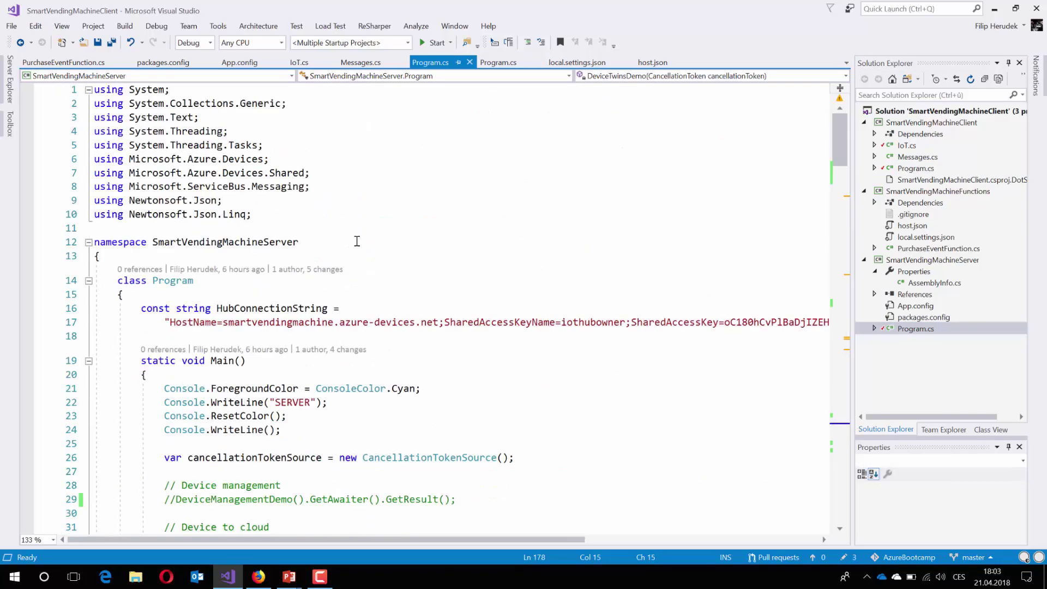
scroll(357, 241, "down", 3)
left_click(177, 400)
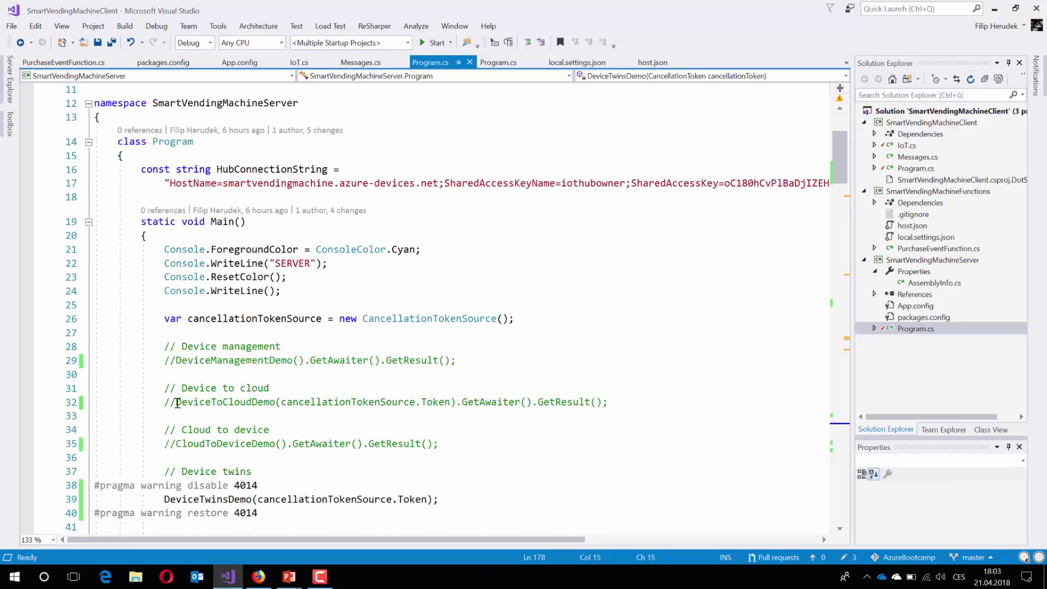
key("BackSpace")
key("BackSpace")
Comment out the DeviceTwinsDemo call in the server's Main method and save the file.
key("Down")
key("Down")
key("Down")
key("Down")
key("Down")
key("Down")
key("Down")
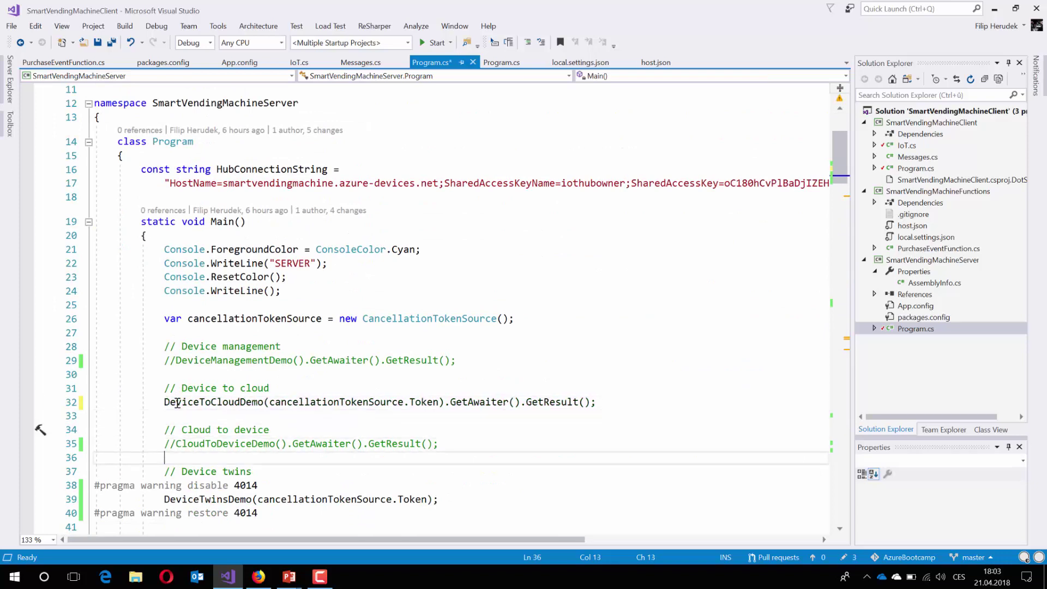
type("//")
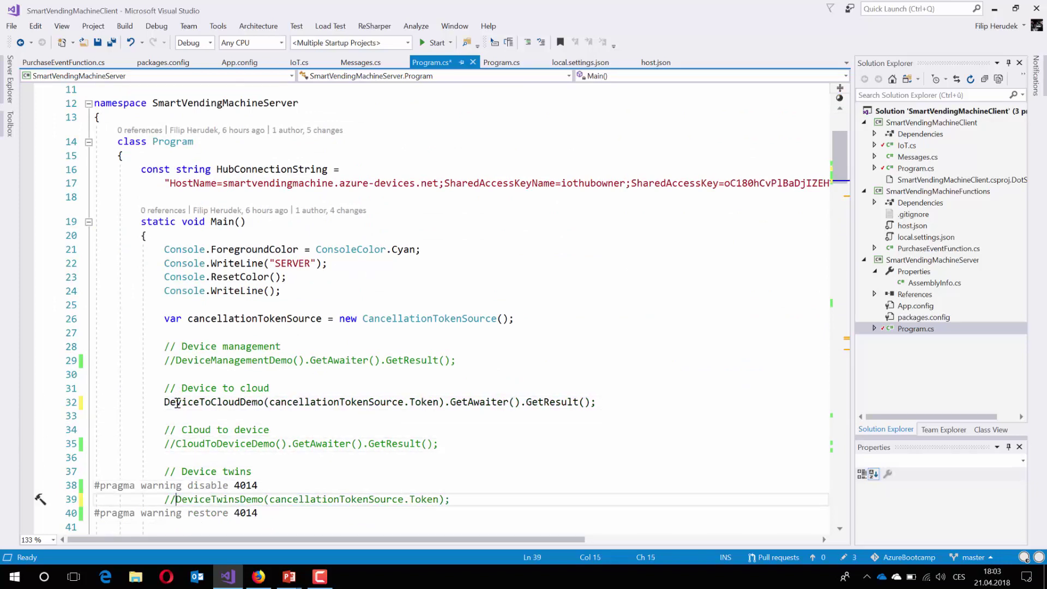
key("ctrl+s")
scroll(536, 481, "down", 3)
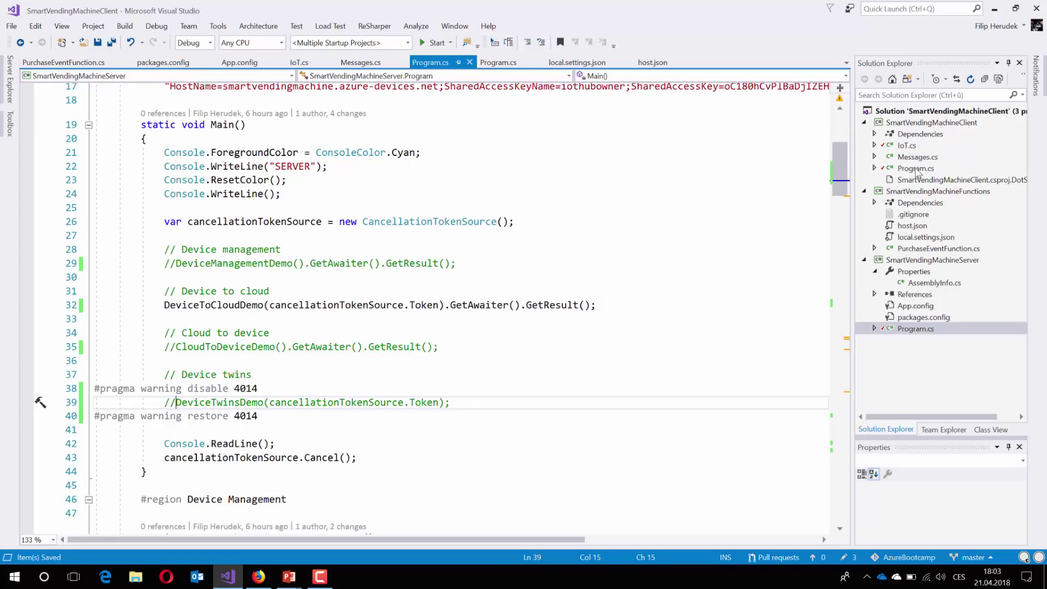
Review how SendMessages sets the MessageType property in the client's IoT.cs, and compare it with the route's condition in the Azure portal.
double_click(907, 145)
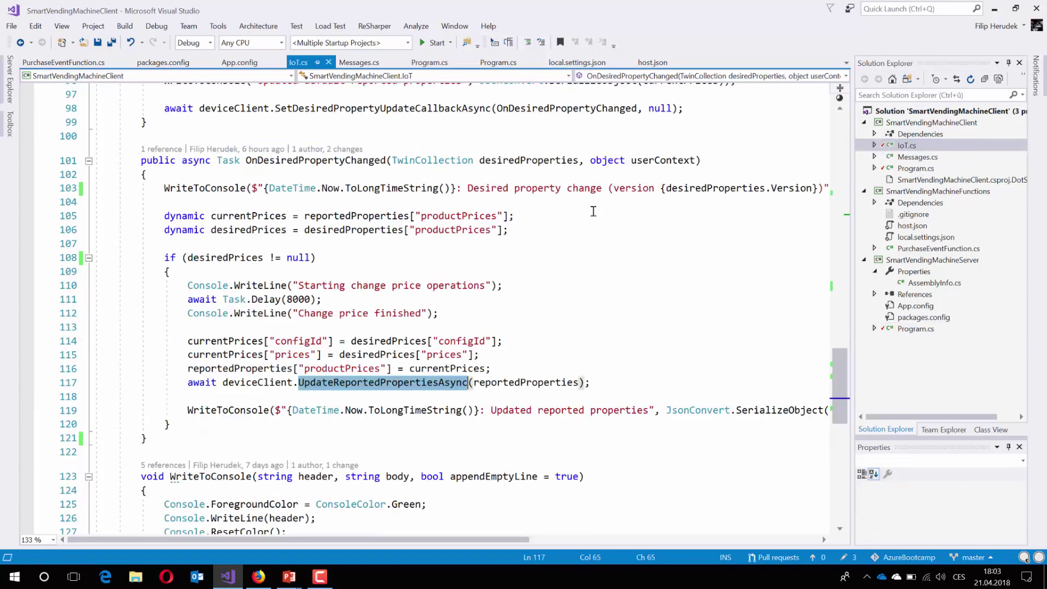
scroll(478, 330, "down", 4)
scroll(478, 330, "up", 13)
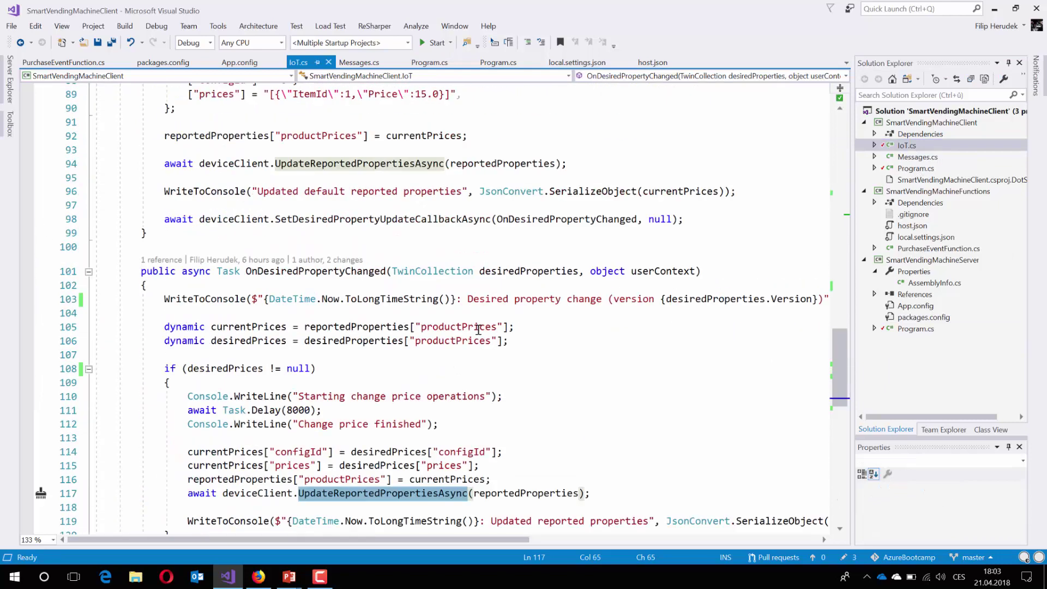
scroll(478, 329, "up", 14)
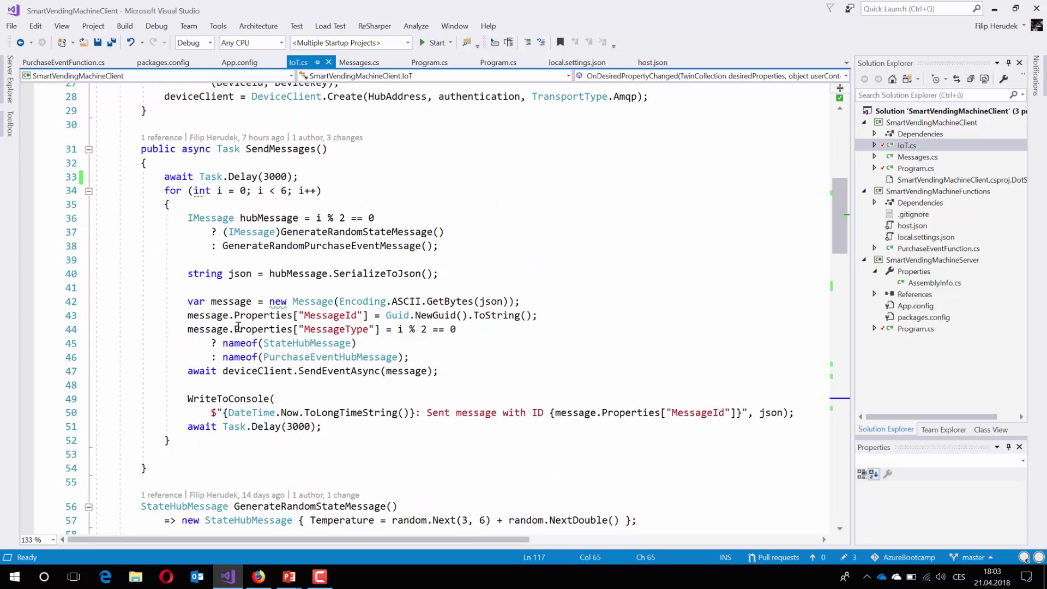
left_click(457, 355)
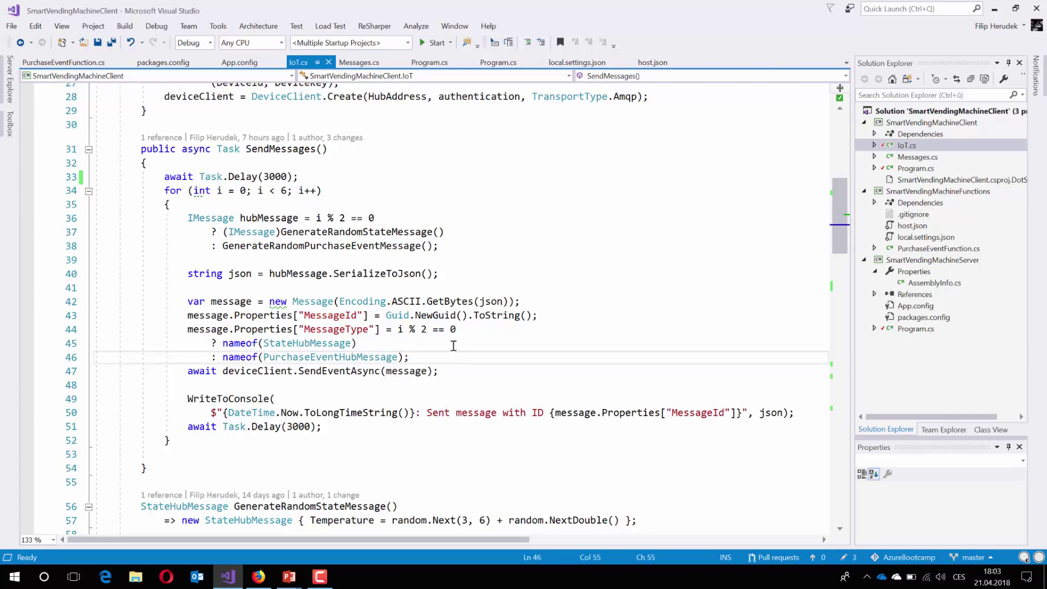
key("alt+Tab")
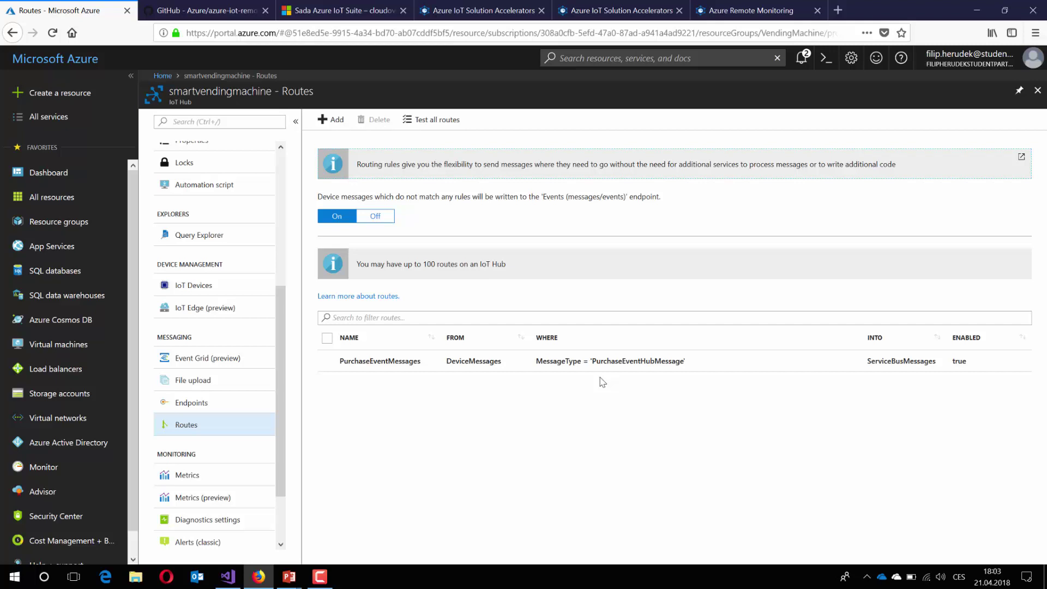
In Visual Studio, open PurchaseEventFunction.cs, expand the functions project's NuGet dependencies and examine the ServiceBusTrigger attribute's description.
key("alt+Tab")
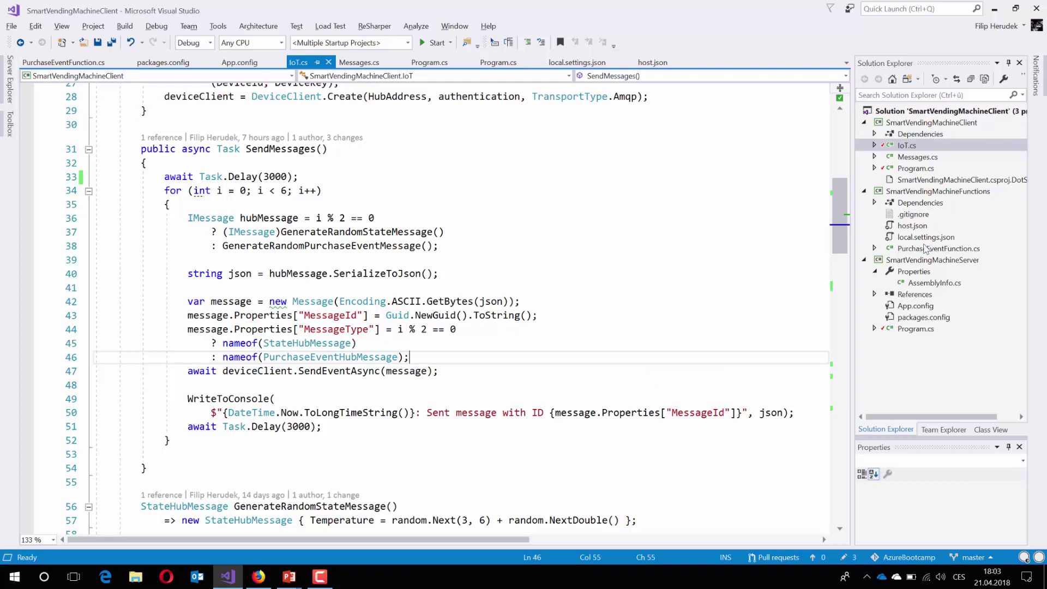
double_click(925, 249)
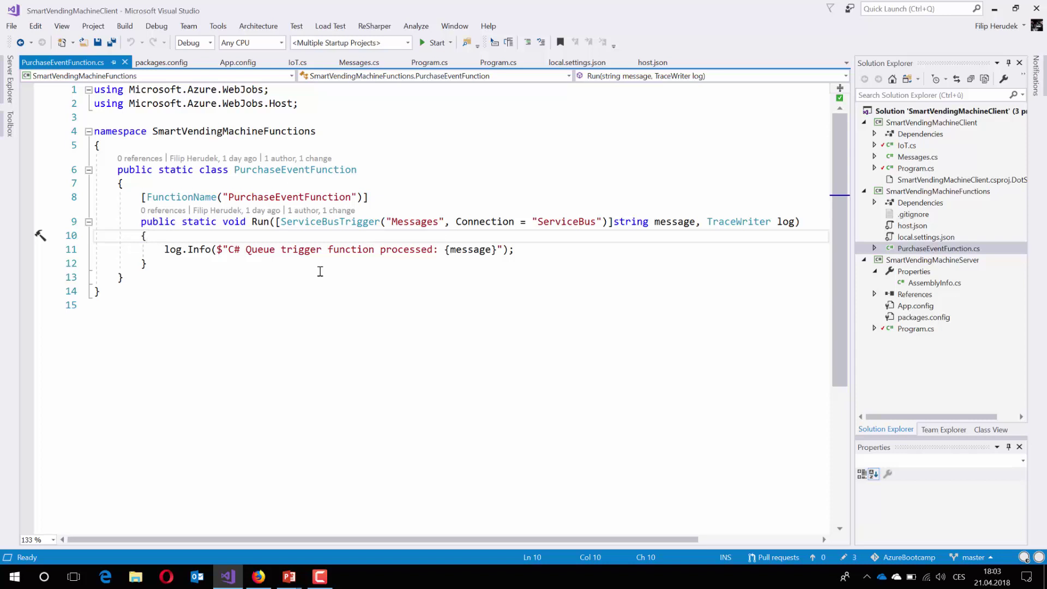
mouse_move(329, 222)
left_click(875, 203)
left_click(886, 226)
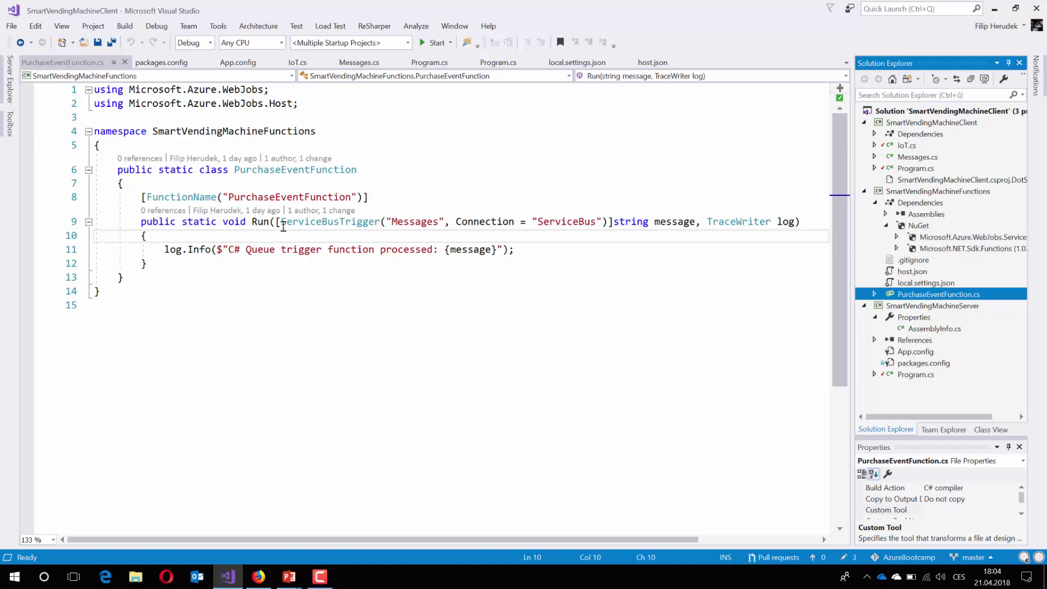
mouse_move(302, 224)
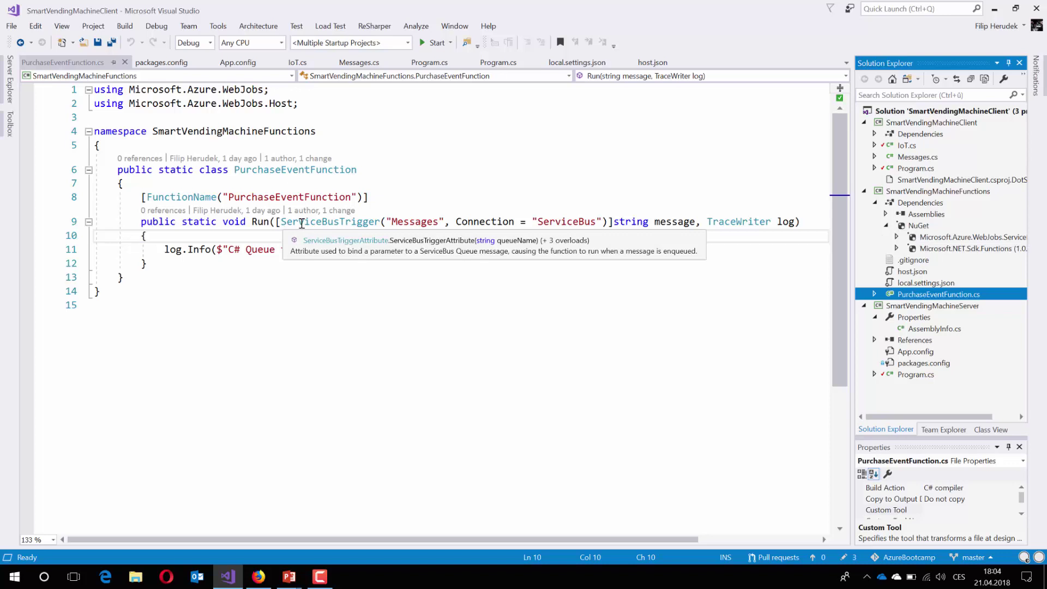